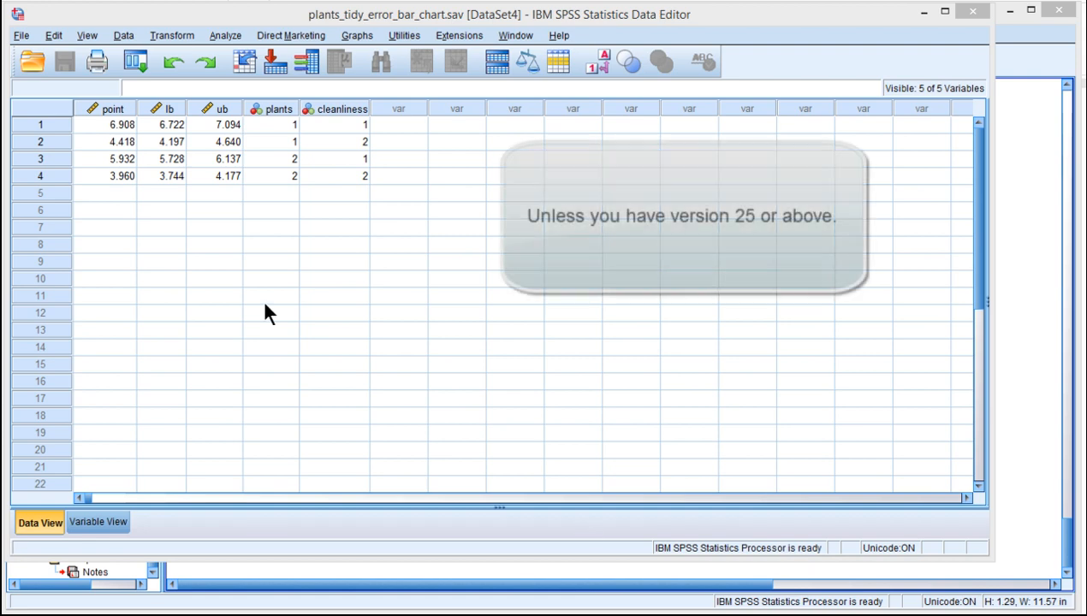
- Examine the point and ub values of the first cases in the error bar chart dataset
{"action": "left_click", "coordinate": [97, 124]}
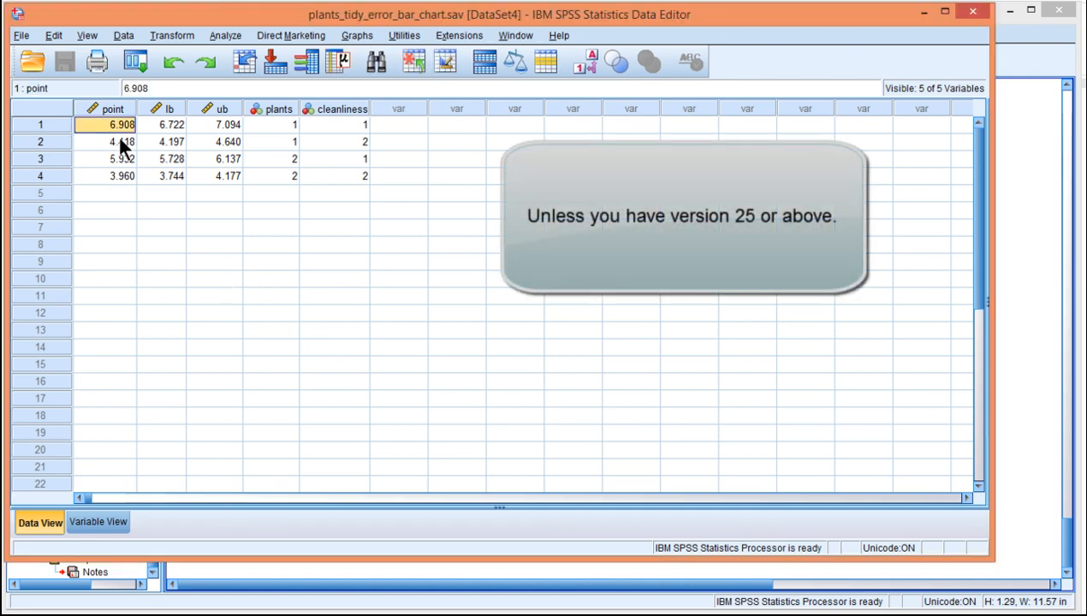
{"action": "left_click", "coordinate": [213, 125]}
{"action": "left_click", "coordinate": [221, 158]}
{"action": "left_click", "coordinate": [218, 140]}
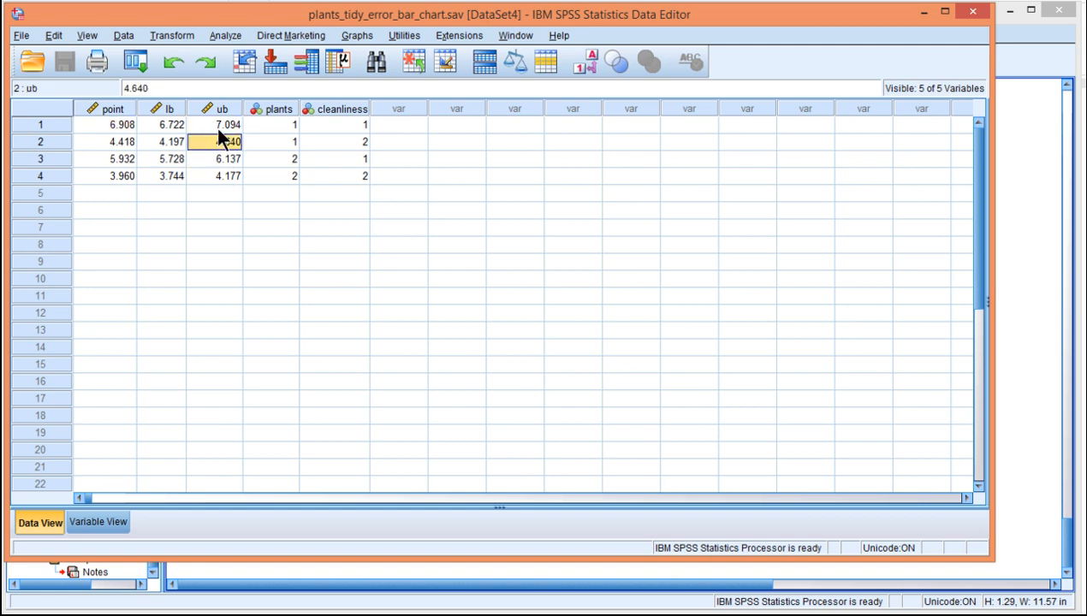
{"action": "left_click", "coordinate": [215, 127]}
{"action": "left_click", "coordinate": [112, 128]}
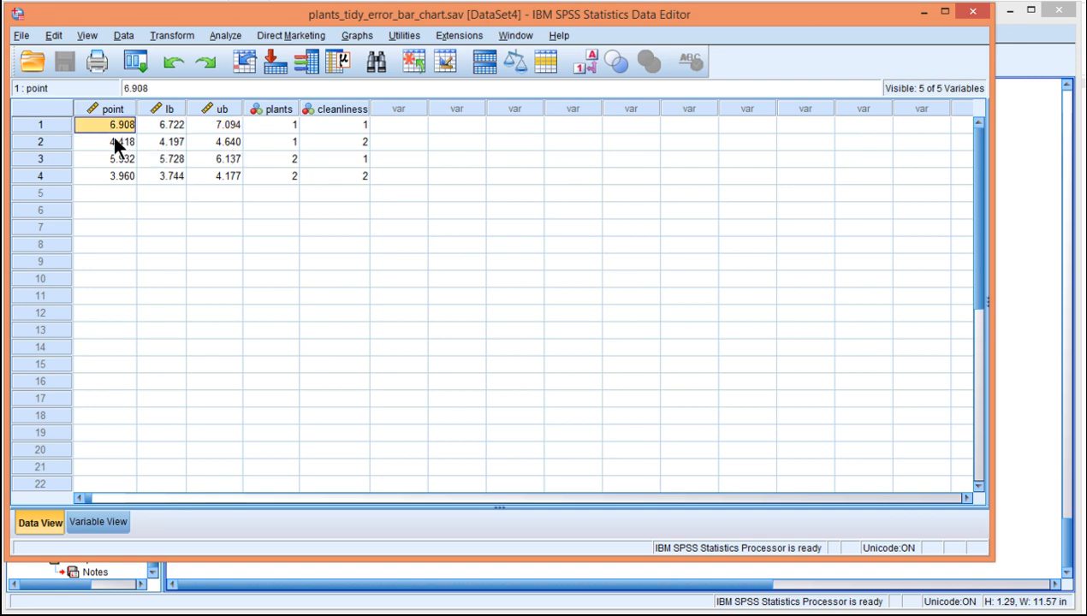
{"action": "left_click", "coordinate": [202, 139]}
- Examine the point column's entries for each of the four plants and cleanliness combinations
{"action": "left_click", "coordinate": [116, 110]}
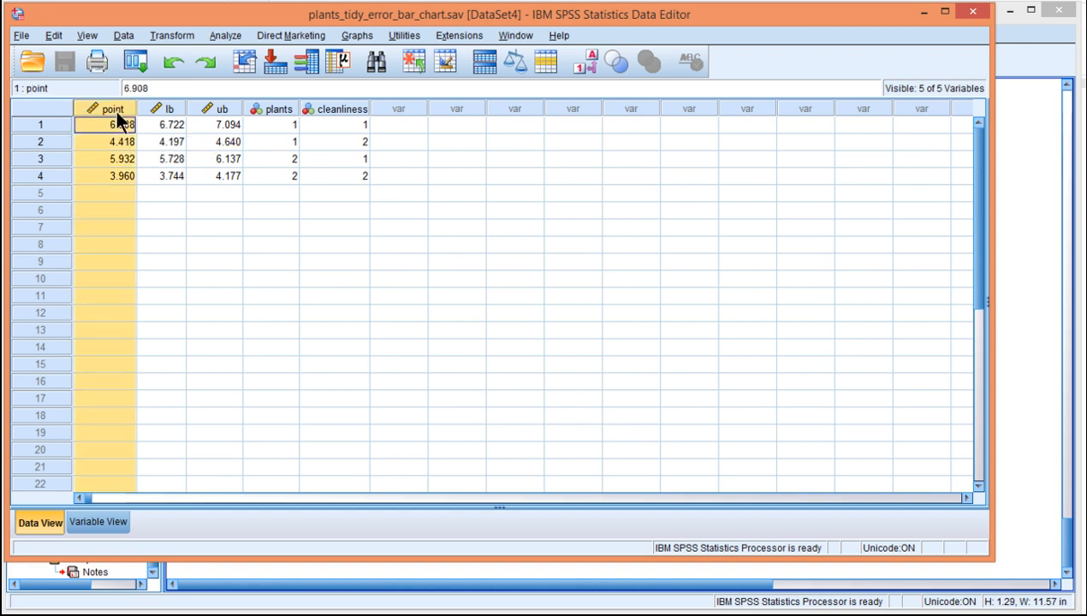
{"action": "left_click", "coordinate": [116, 119]}
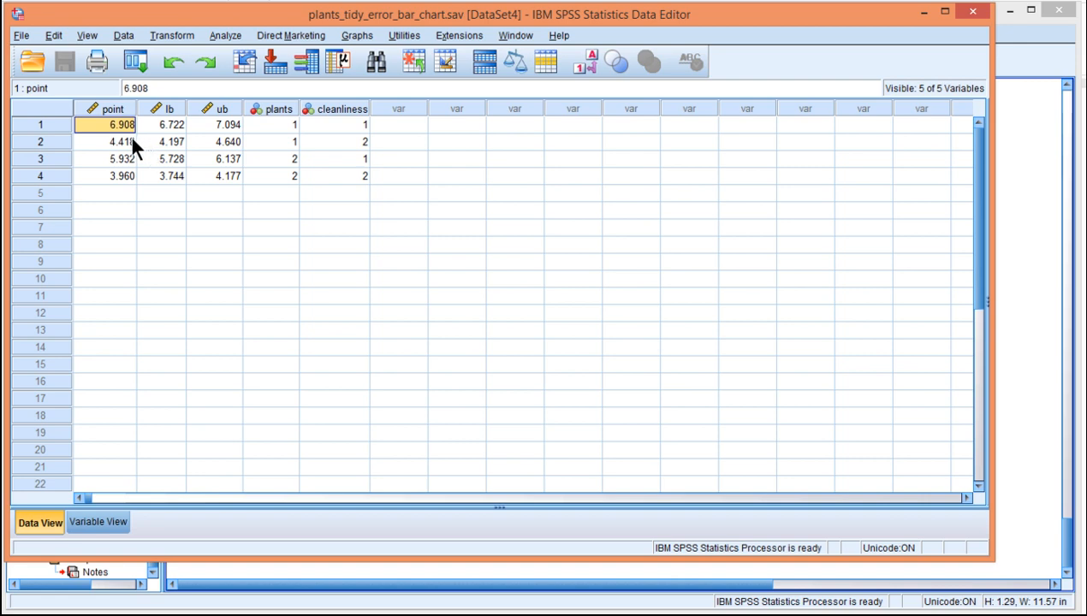
{"action": "left_click", "coordinate": [124, 142]}
{"action": "left_click", "coordinate": [118, 125]}
{"action": "left_click", "coordinate": [108, 137]}
{"action": "left_click", "coordinate": [116, 123]}
{"action": "left_click", "coordinate": [120, 160]}
{"action": "left_click", "coordinate": [123, 177]}
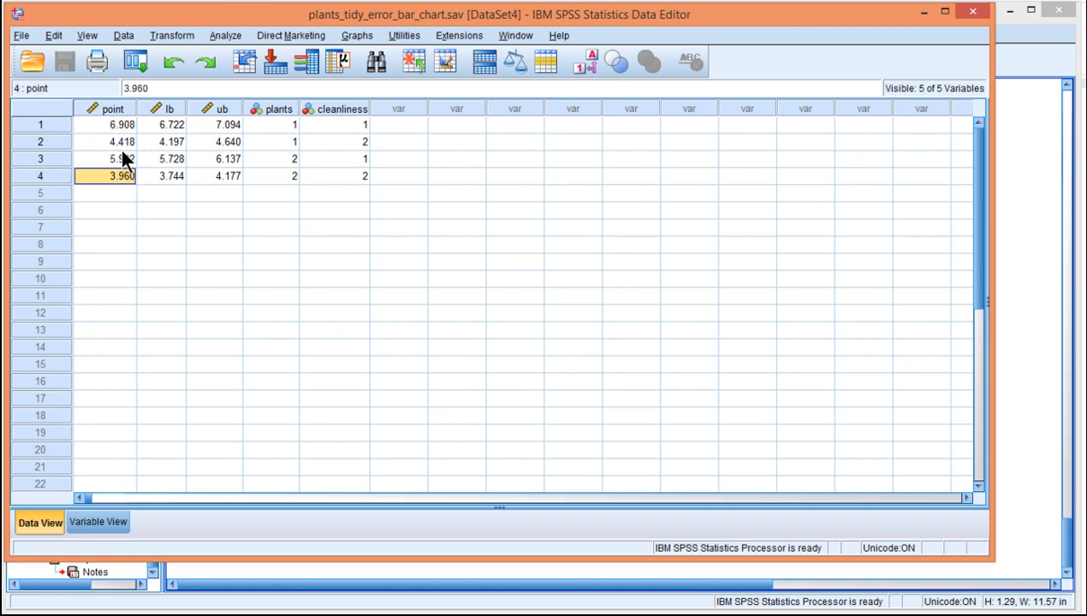
{"action": "left_click", "coordinate": [120, 144]}
{"action": "left_click", "coordinate": [126, 124]}
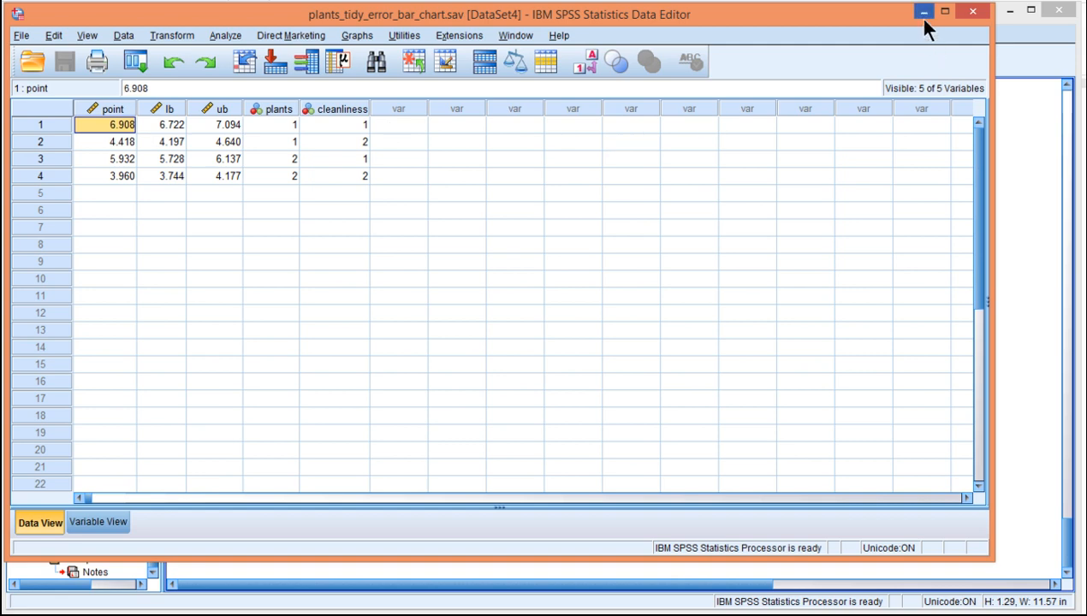
{"action": "left_click", "coordinate": [119, 143]}
{"action": "left_click", "coordinate": [120, 159]}
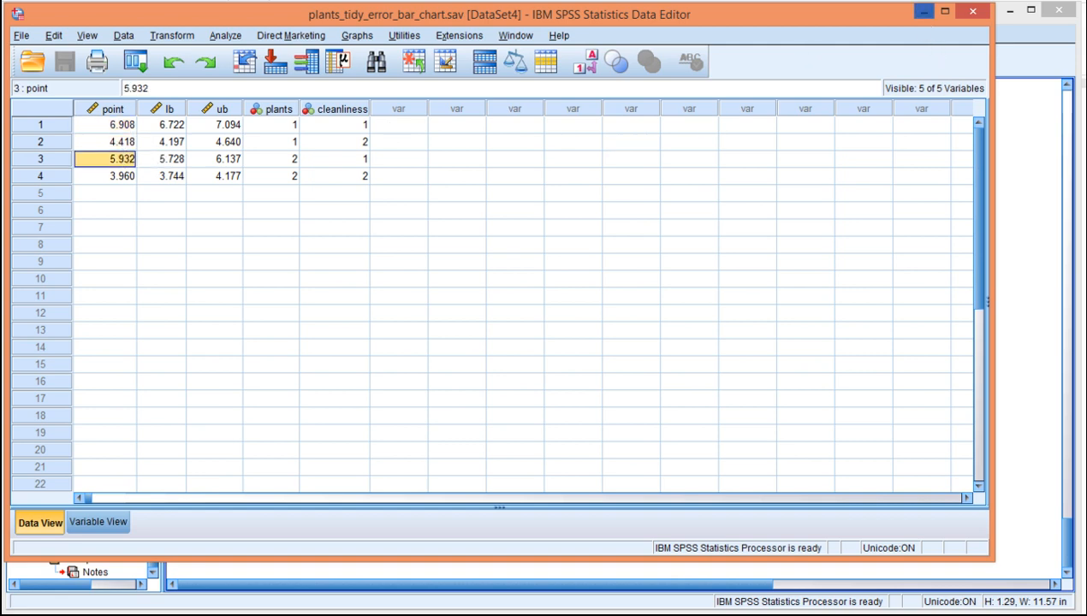
- Compare the dataset's point values with the means in the plants * tidy table of the output viewer
{"action": "left_click", "coordinate": [924, 13]}
{"action": "left_click", "coordinate": [342, 462]}
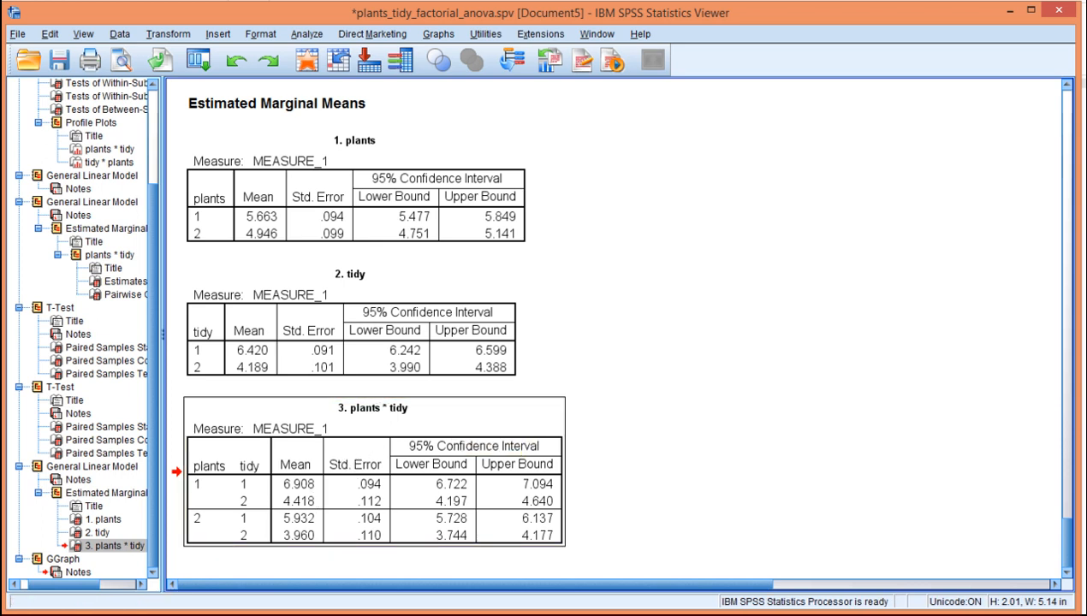
{"action": "left_click", "coordinate": [257, 558]}
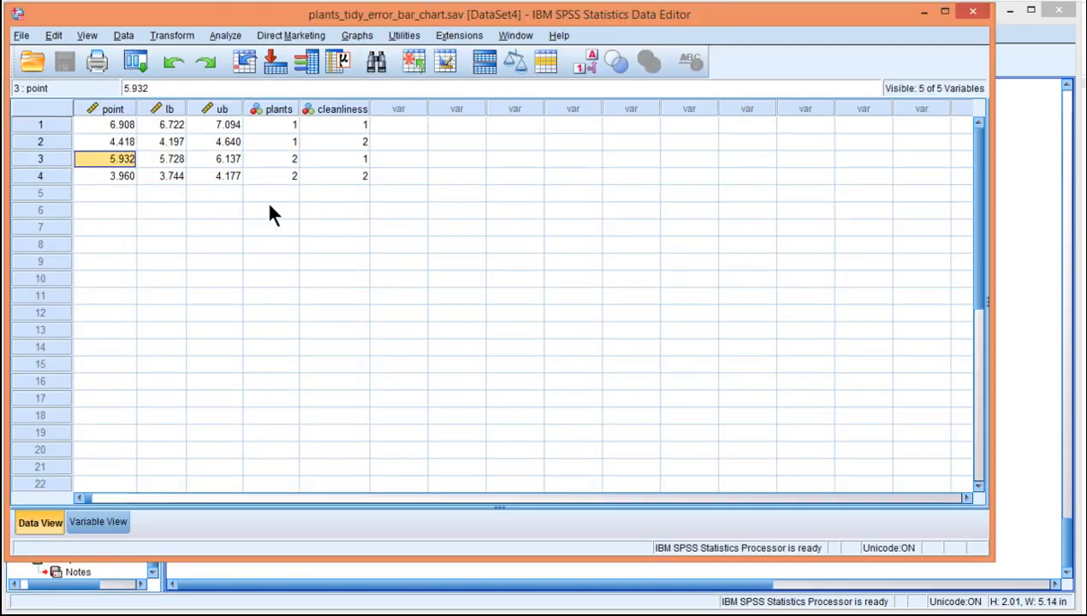
{"action": "left_click", "coordinate": [125, 127]}
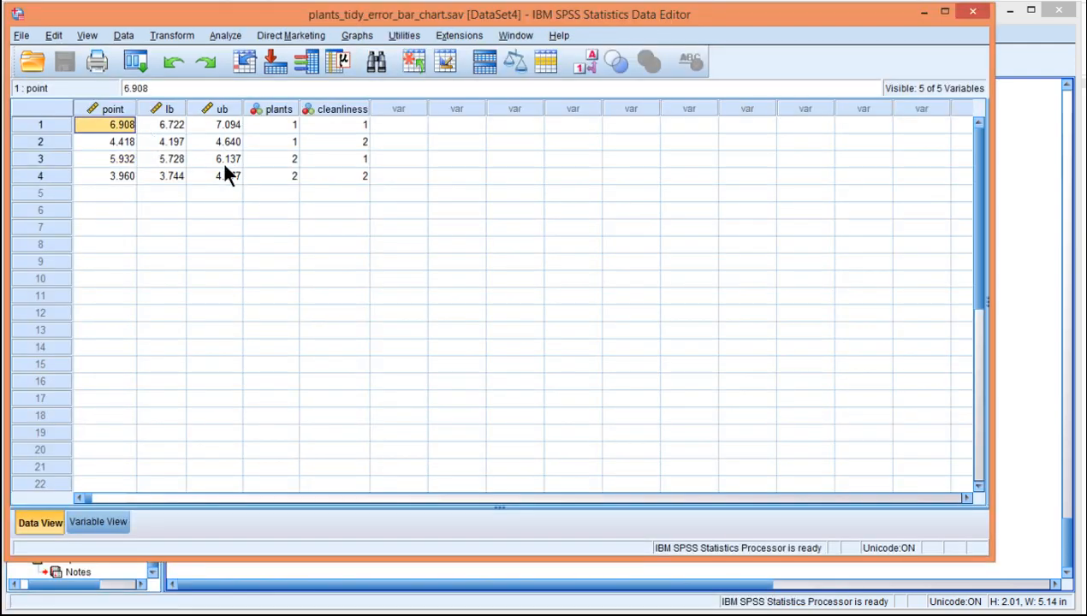
{"action": "left_click", "coordinate": [923, 11]}
{"action": "left_click", "coordinate": [117, 142]}
{"action": "left_click", "coordinate": [124, 158]}
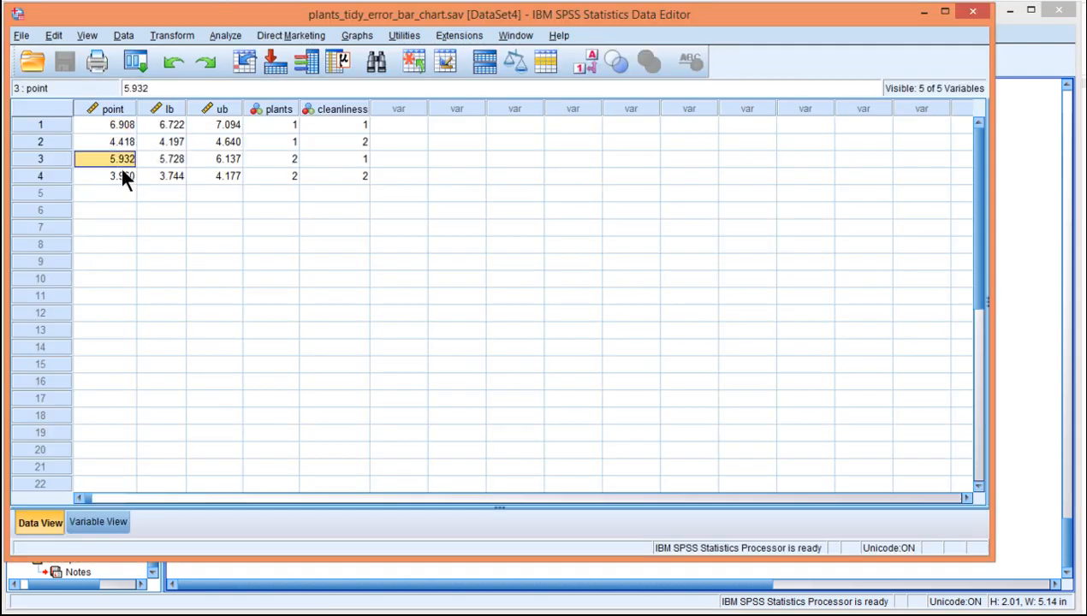
{"action": "left_click", "coordinate": [124, 174]}
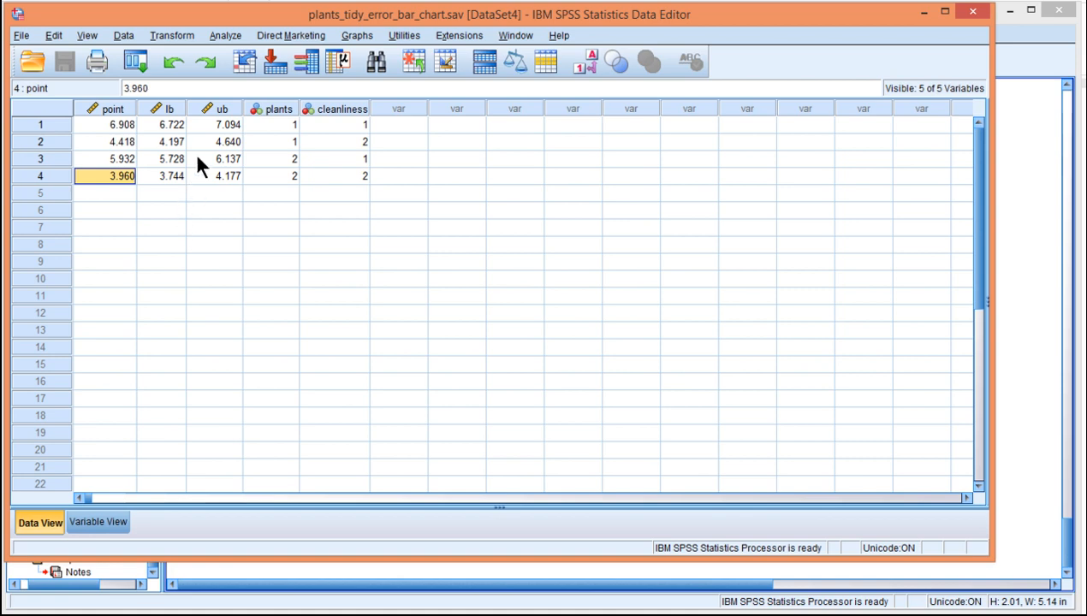
- Compare the lb and ub columns with the 95% confidence interval bounds in the output's plants * tidy table
{"action": "left_click", "coordinate": [171, 126]}
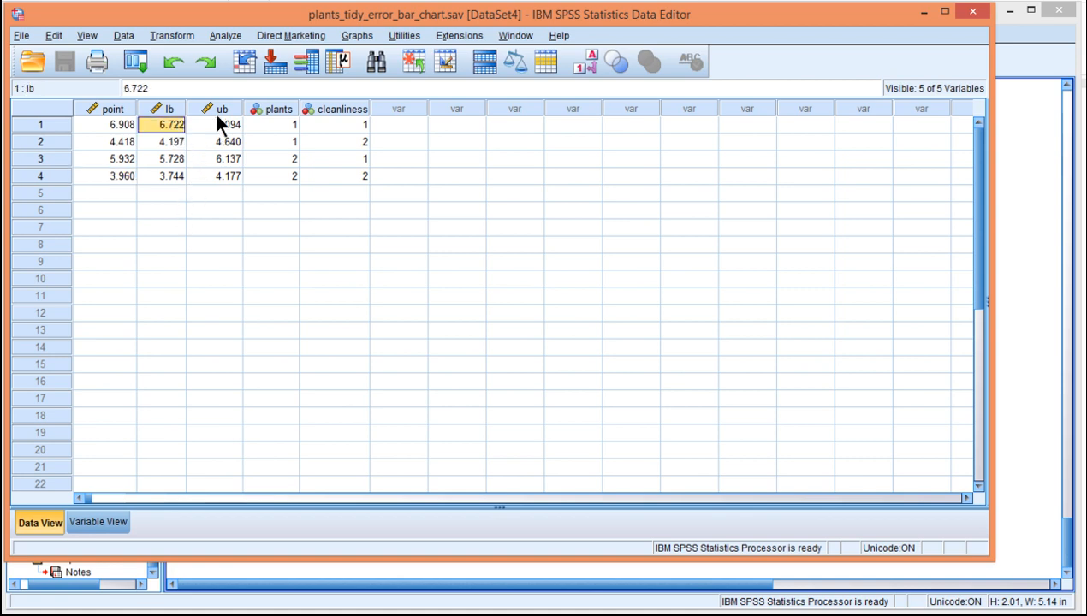
{"action": "left_click", "coordinate": [214, 108]}
{"action": "left_click", "coordinate": [216, 124]}
{"action": "left_click", "coordinate": [163, 108]}
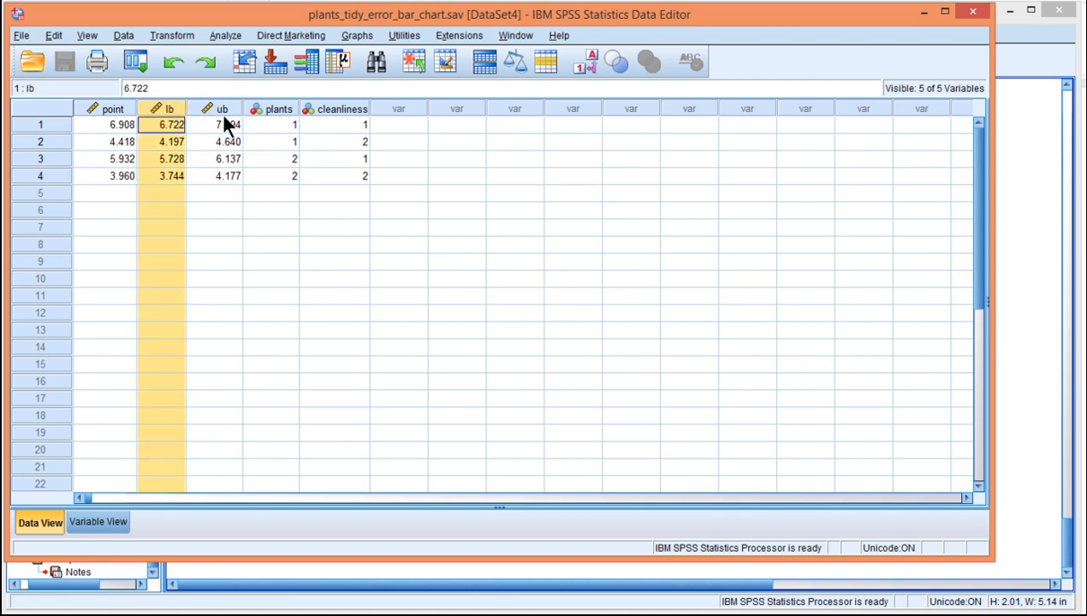
{"action": "left_click", "coordinate": [222, 126]}
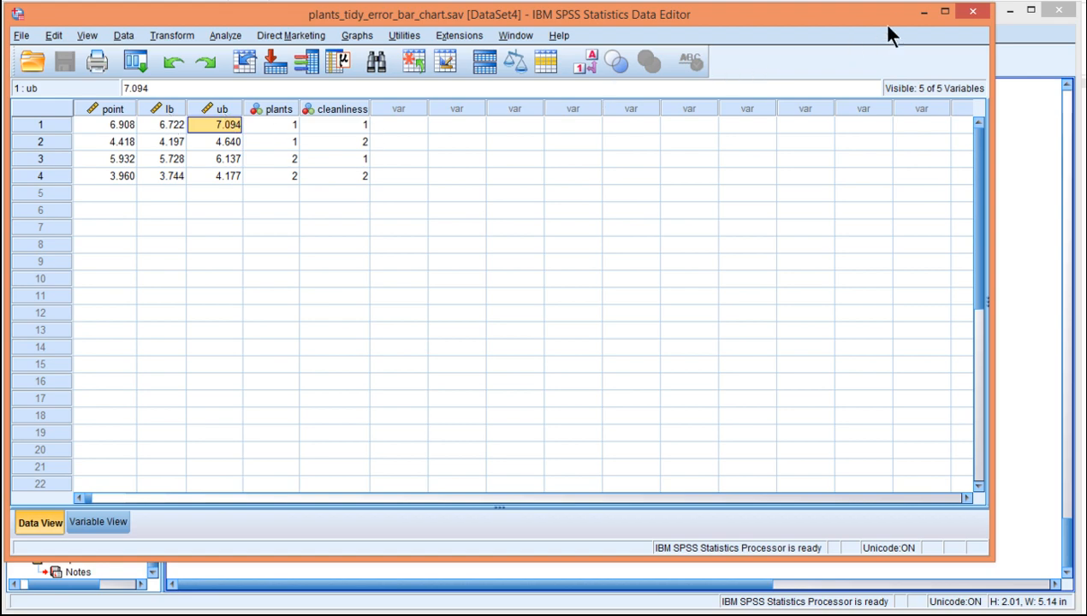
{"action": "left_click", "coordinate": [923, 12]}
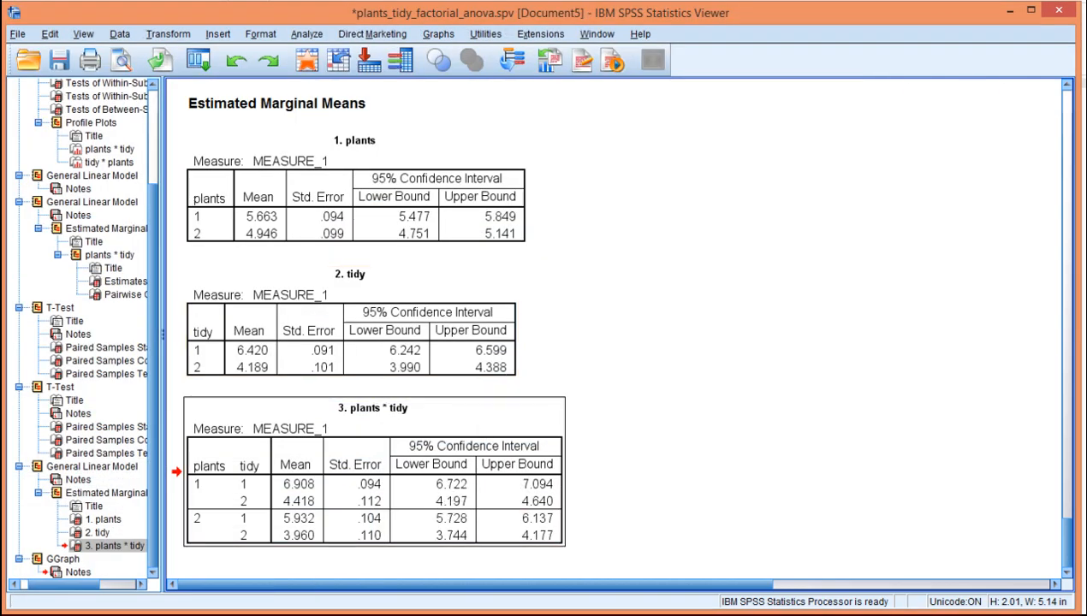
{"action": "left_click", "coordinate": [427, 614]}
{"action": "left_click", "coordinate": [182, 126]}
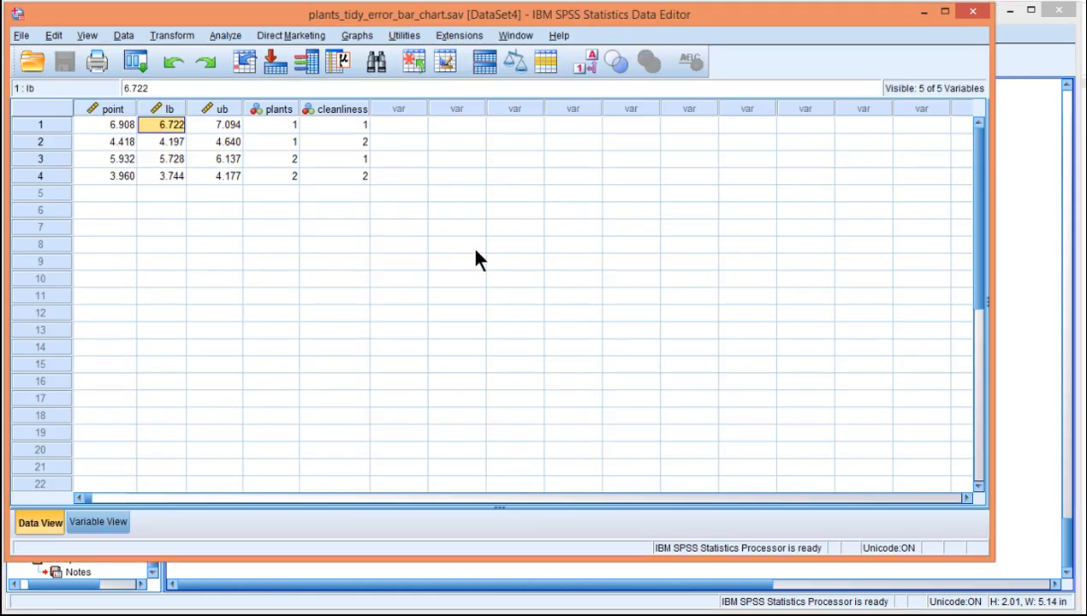
{"action": "left_click", "coordinate": [228, 128]}
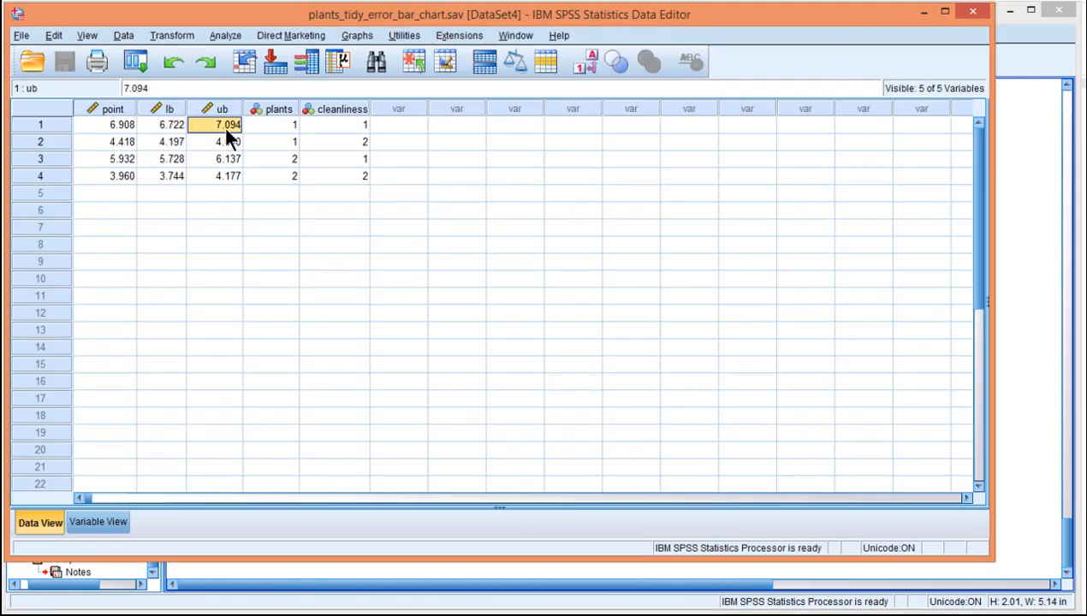
{"action": "left_click", "coordinate": [922, 13]}
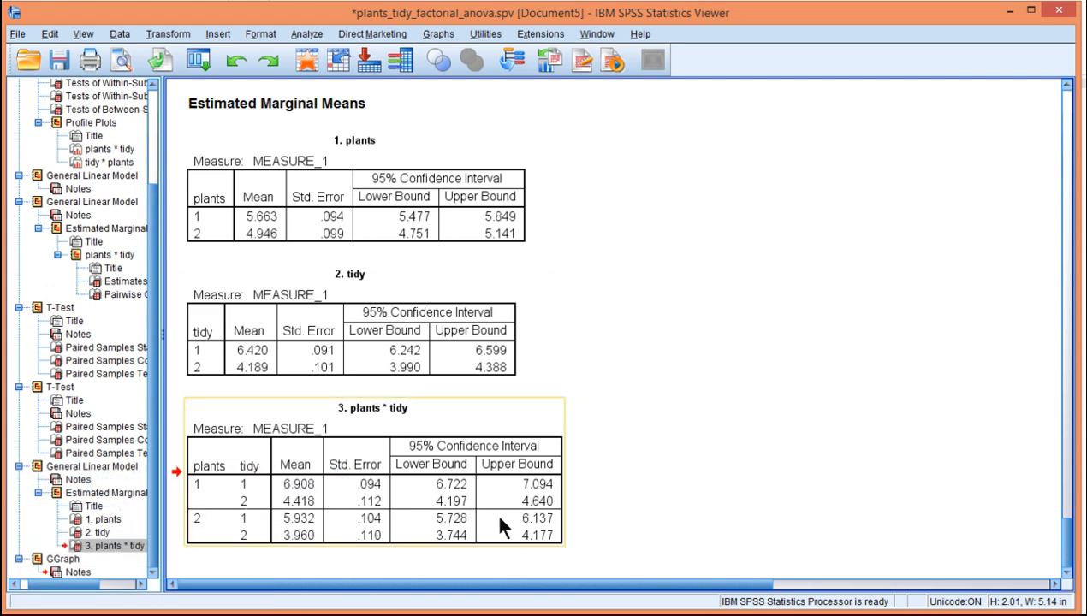
{"action": "double_click", "coordinate": [424, 485]}
- Return to the dataset and examine how the plants variable codes the four cases alongside point, lb and ub
{"action": "left_click", "coordinate": [150, 614]}
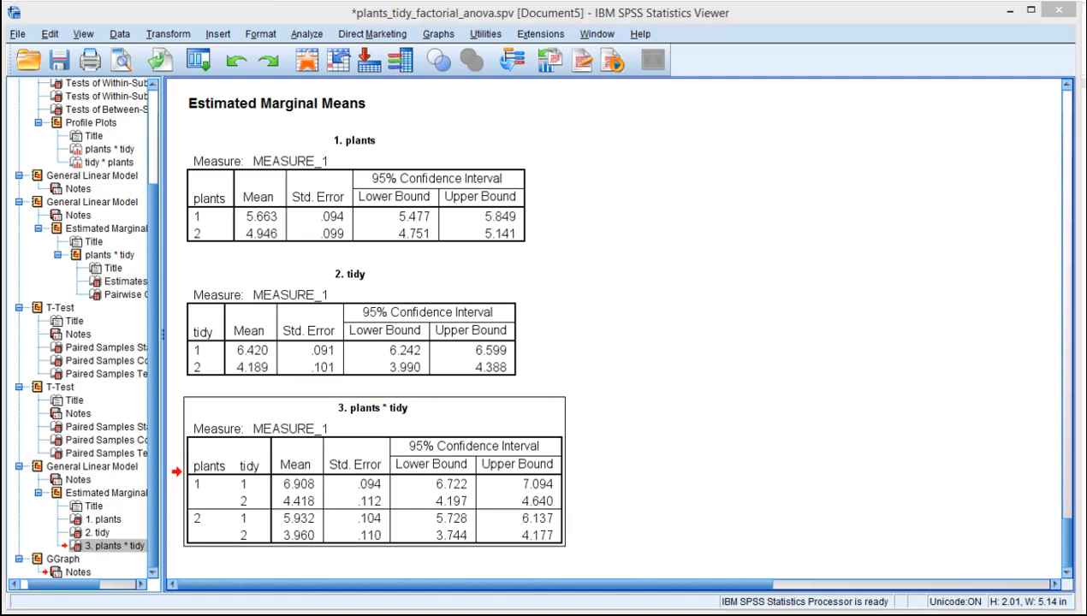
{"action": "left_click_drag", "start_coordinate": [124, 101], "coordinate": [190, 108]}
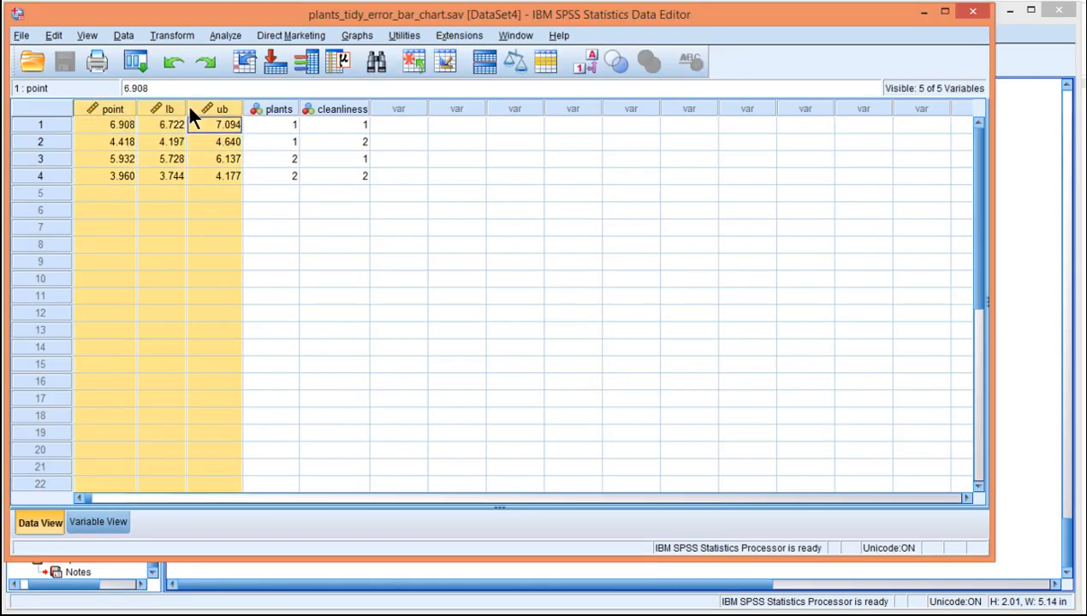
{"action": "left_click", "coordinate": [270, 128]}
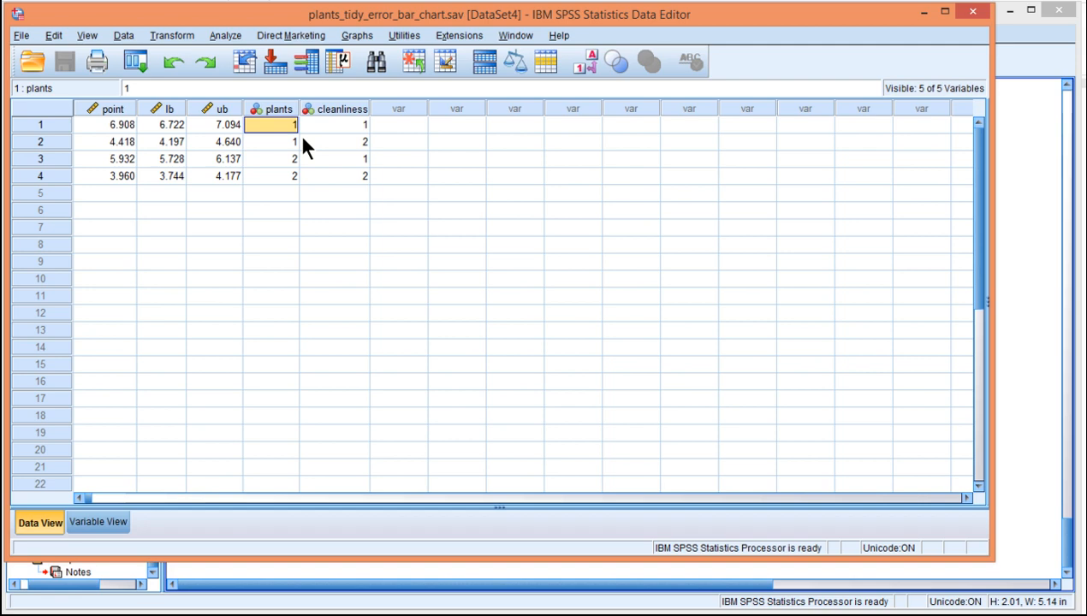
{"action": "key", "text": "Left"}
{"action": "key", "text": "Left"}
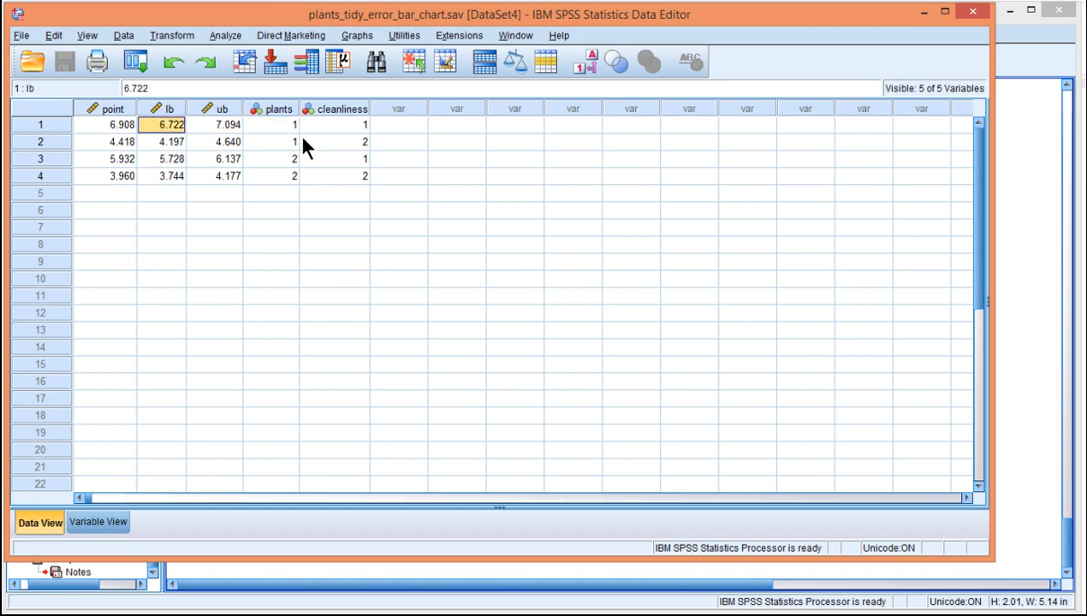
{"action": "key", "text": "Right"}
{"action": "key", "text": "Right"}
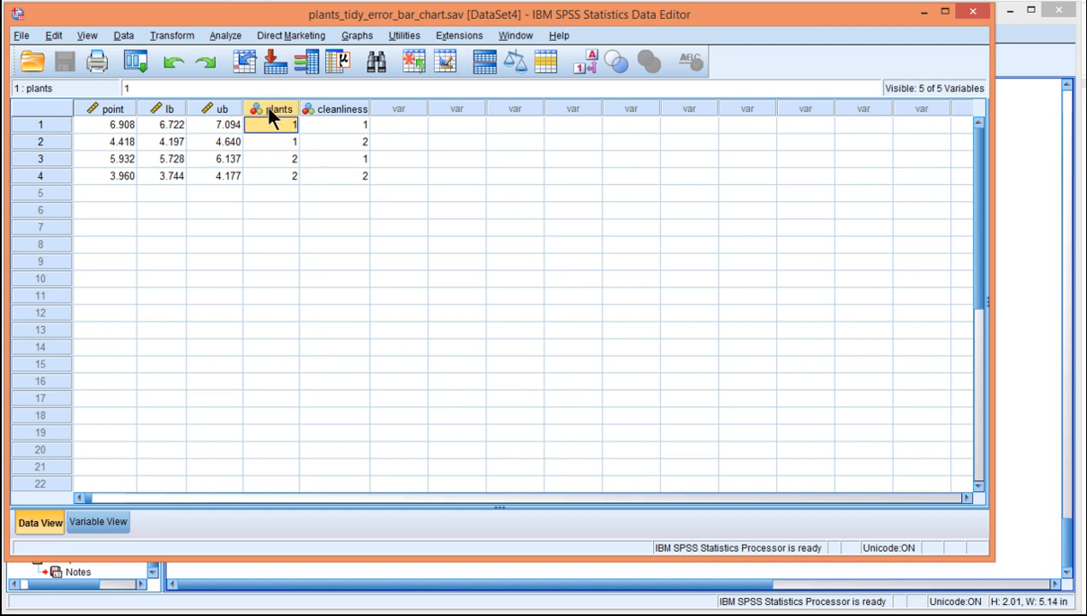
{"action": "key", "text": "Down"}
{"action": "key", "text": "Up"}
{"action": "key", "text": "Down"}
{"action": "key", "text": "Down"}
{"action": "key", "text": "Down"}
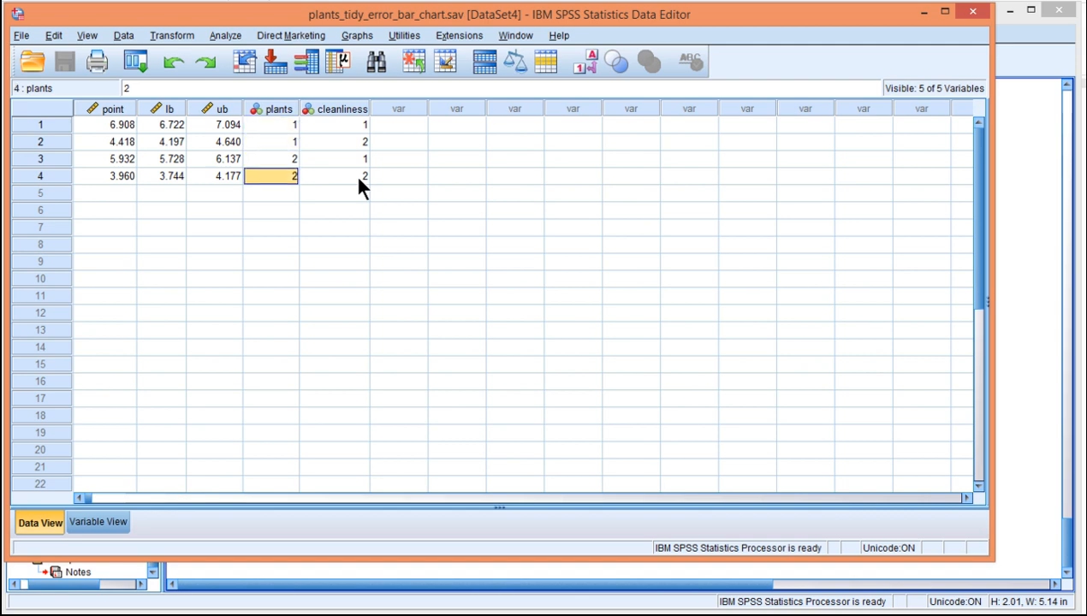
{"action": "key", "text": "ctrl+Up"}
{"action": "key", "text": "Left"}
{"action": "key", "text": "Left"}
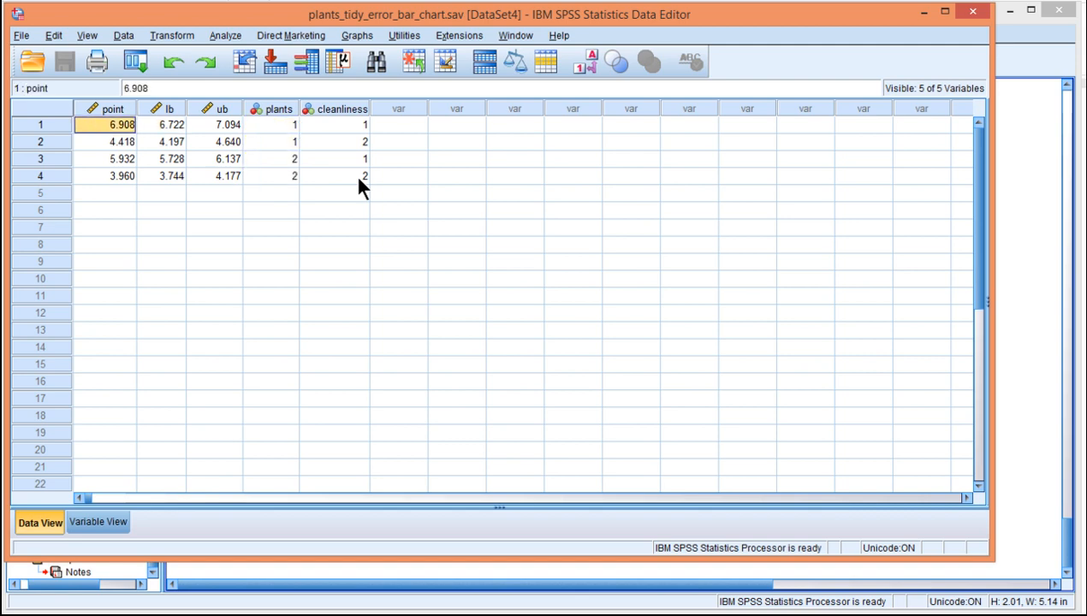
- Examine how the cleanliness variable codes each of the four cases within the two plants levels
{"action": "key", "text": "Right"}
{"action": "key", "text": "Right"}
{"action": "key", "text": "Right"}
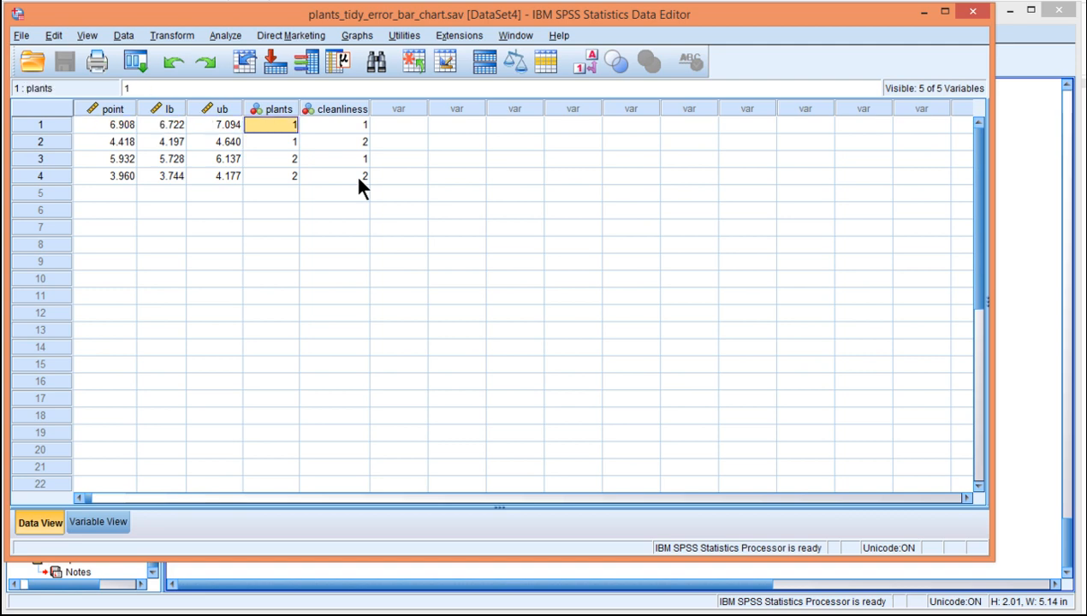
{"action": "key", "text": "Right"}
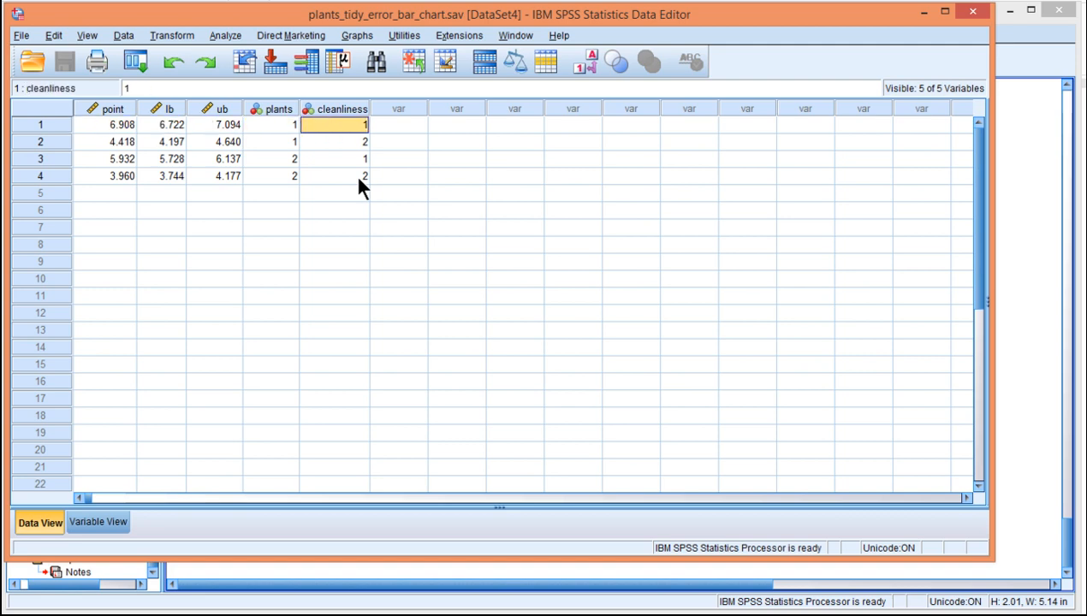
{"action": "key", "text": "Down"}
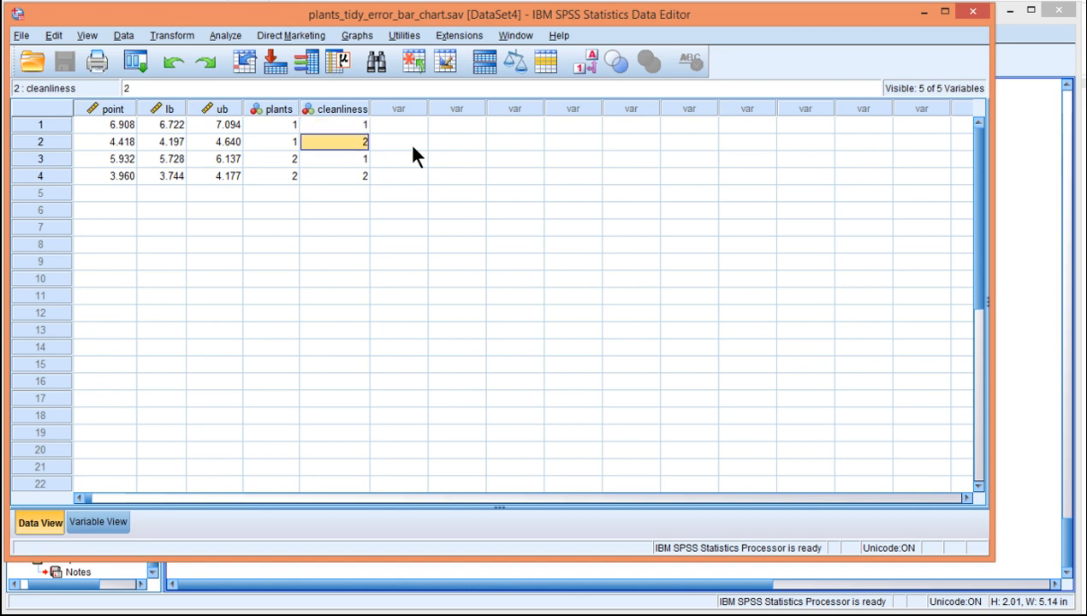
{"action": "key", "text": "Down"}
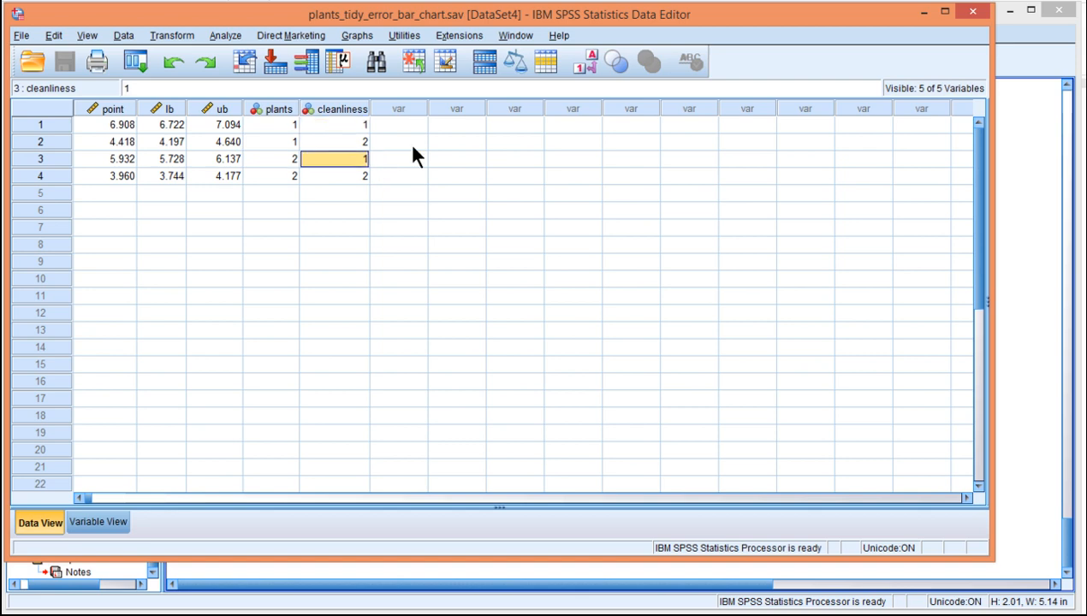
{"action": "key", "text": "Down"}
{"action": "key", "text": "Left"}
{"action": "key", "text": "Up"}
{"action": "key", "text": "Up"}
{"action": "key", "text": "Up"}
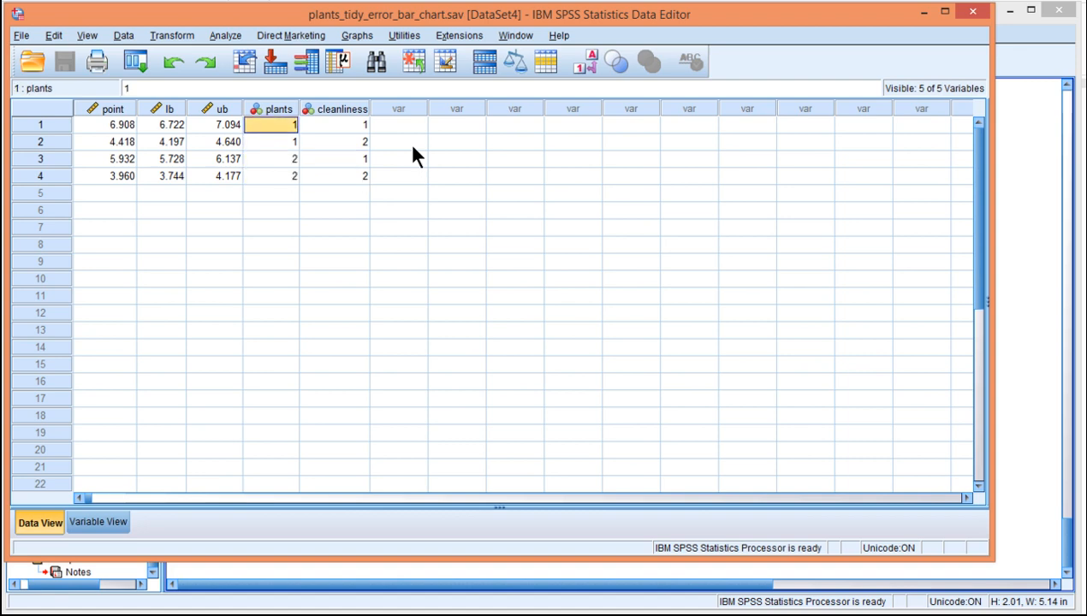
- Review the first case across all the variables from point to cleanliness
{"action": "key", "text": "Left"}
{"action": "key", "text": "Left"}
{"action": "key", "text": "Left"}
{"action": "key", "text": "Right"}
{"action": "key", "text": "Right"}
{"action": "key", "text": "Right"}
{"action": "key", "text": "Right"}
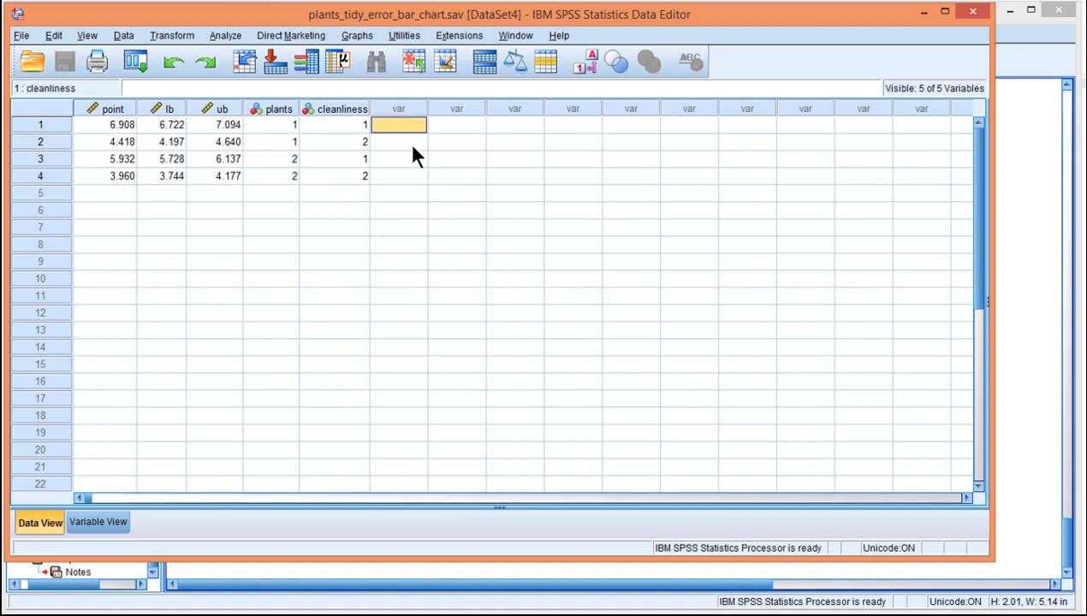
{"action": "key", "text": "Left"}
{"action": "key", "text": "Left"}
{"action": "key", "text": "Left"}
{"action": "key", "text": "Left"}
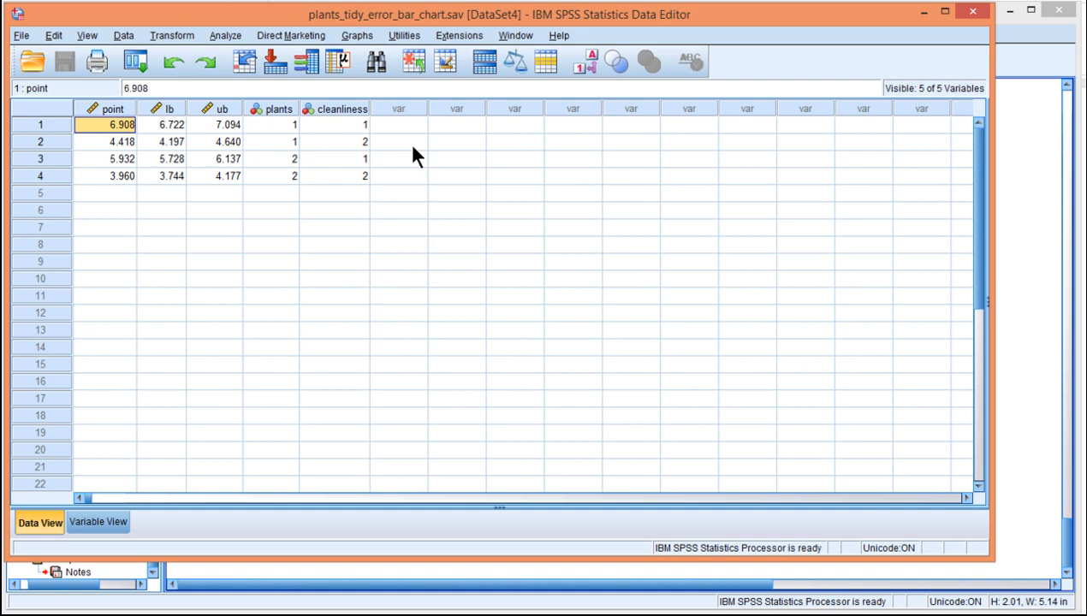
{"action": "key", "text": "Right"}
{"action": "key", "text": "Right"}
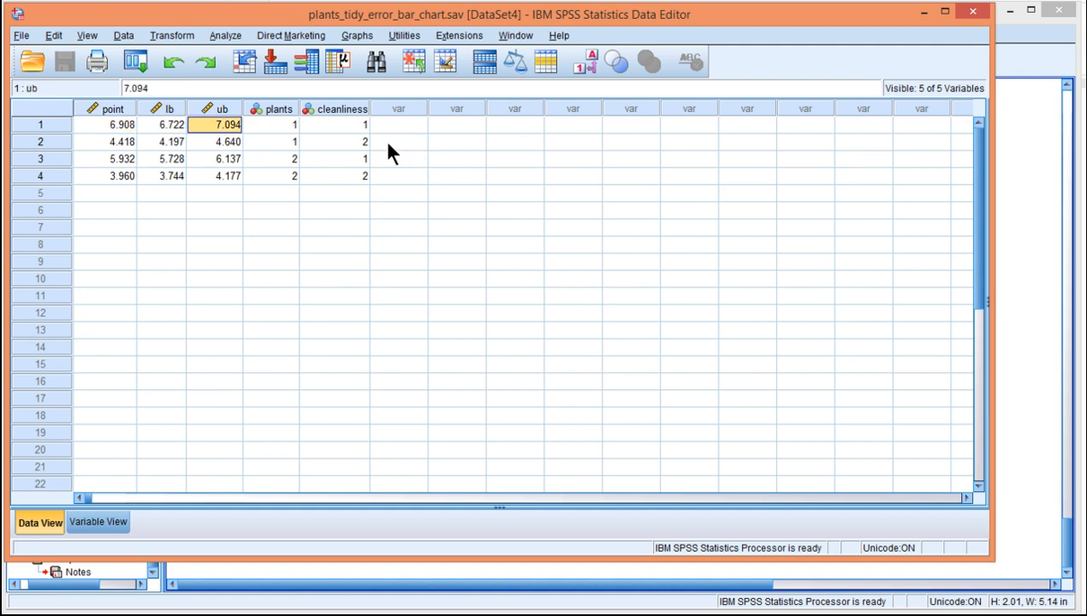
- Start a new chart in the Chart Builder from the first High-Low gallery type, the high-low-close chart
{"action": "key", "text": "Right"}
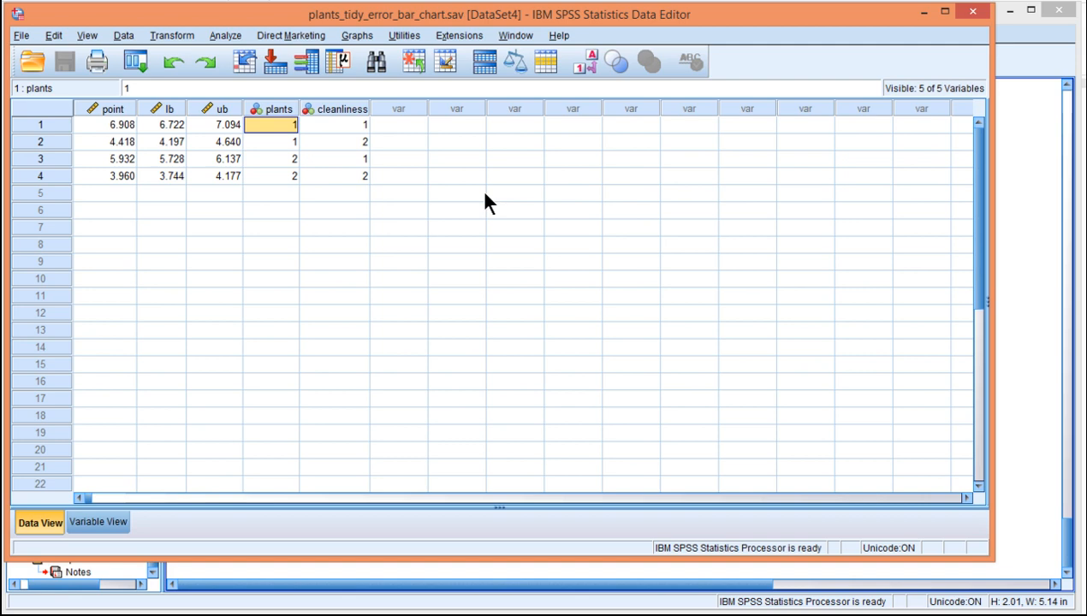
{"action": "left_click", "coordinate": [315, 158]}
{"action": "left_click", "coordinate": [350, 36]}
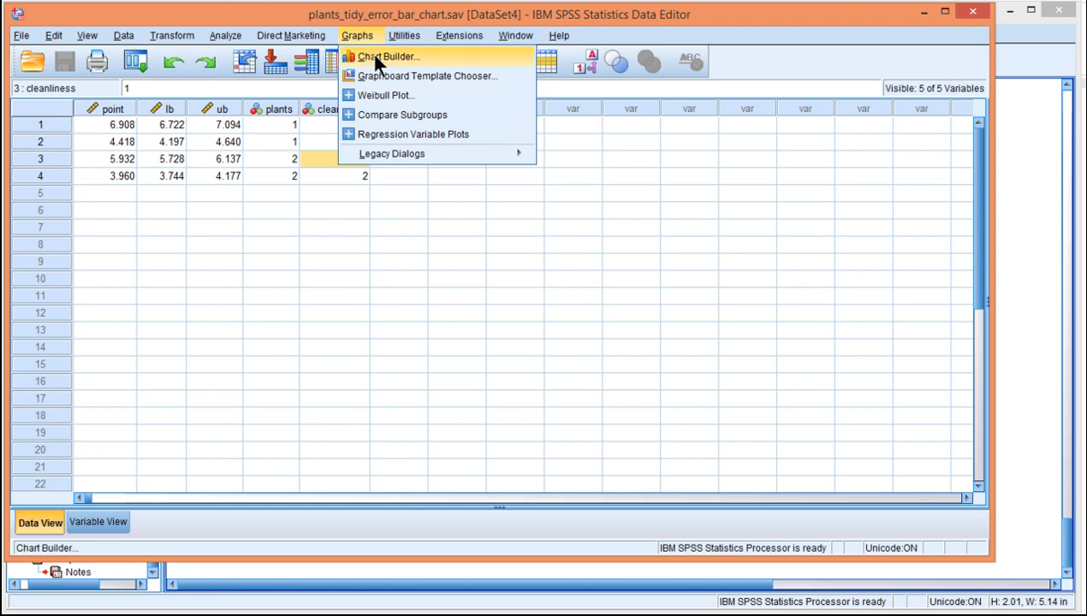
{"action": "left_click", "coordinate": [374, 60]}
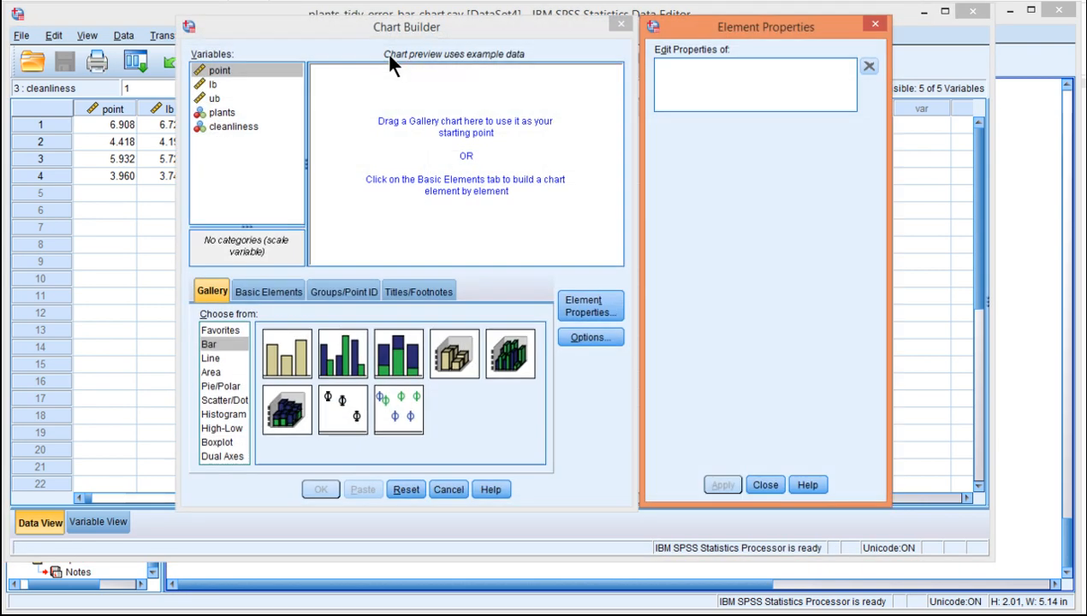
{"action": "left_click", "coordinate": [227, 428]}
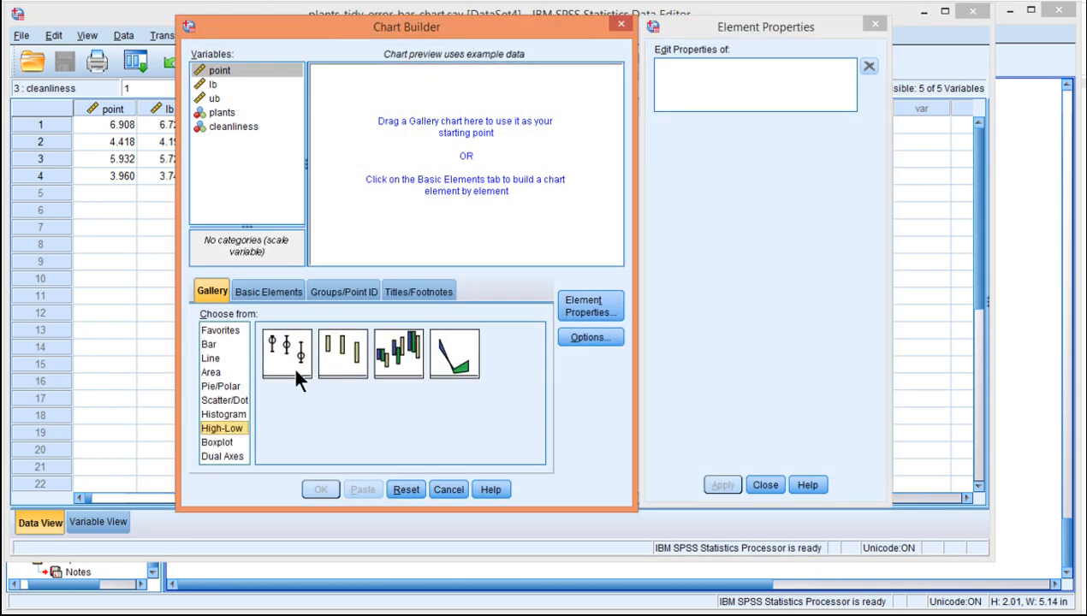
{"action": "left_click_drag", "start_coordinate": [287, 353], "coordinate": [434, 175]}
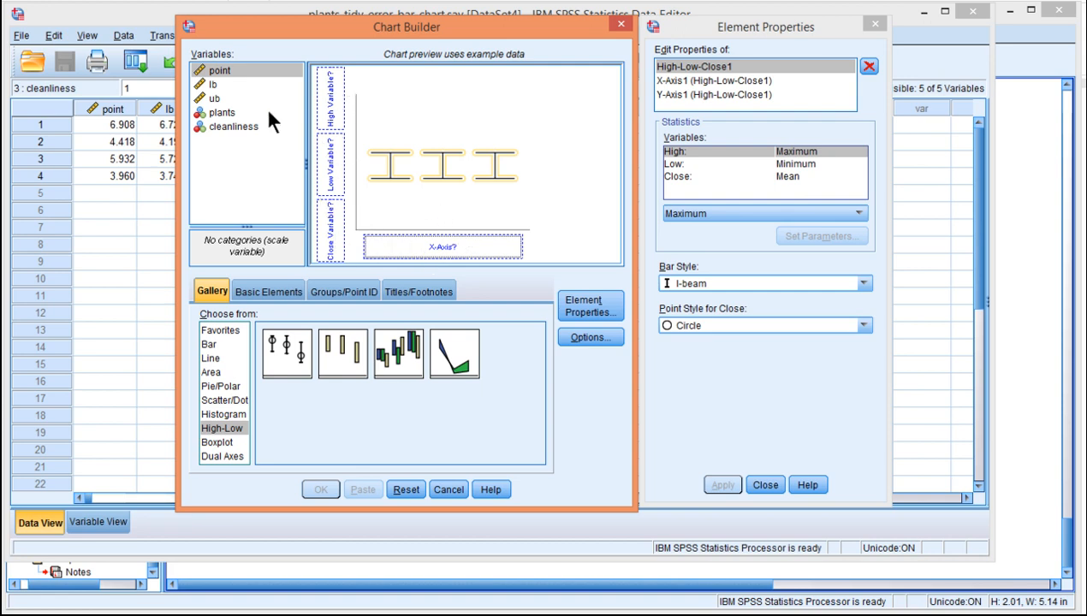
- Add a columns panel variable drop zone to the high-low-close chart
{"action": "left_click", "coordinate": [287, 292]}
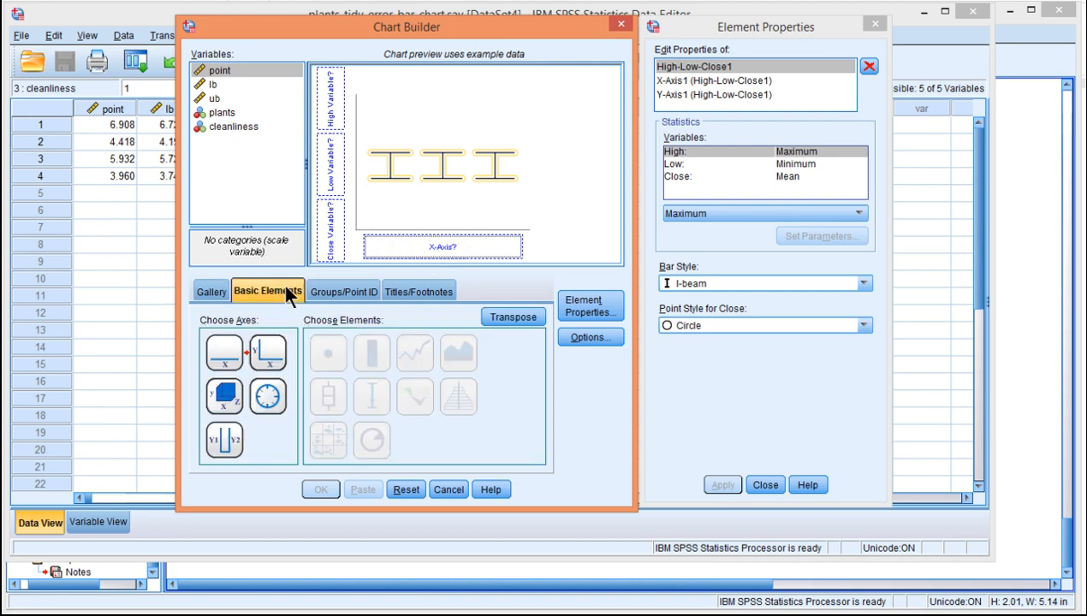
{"action": "left_click", "coordinate": [344, 289]}
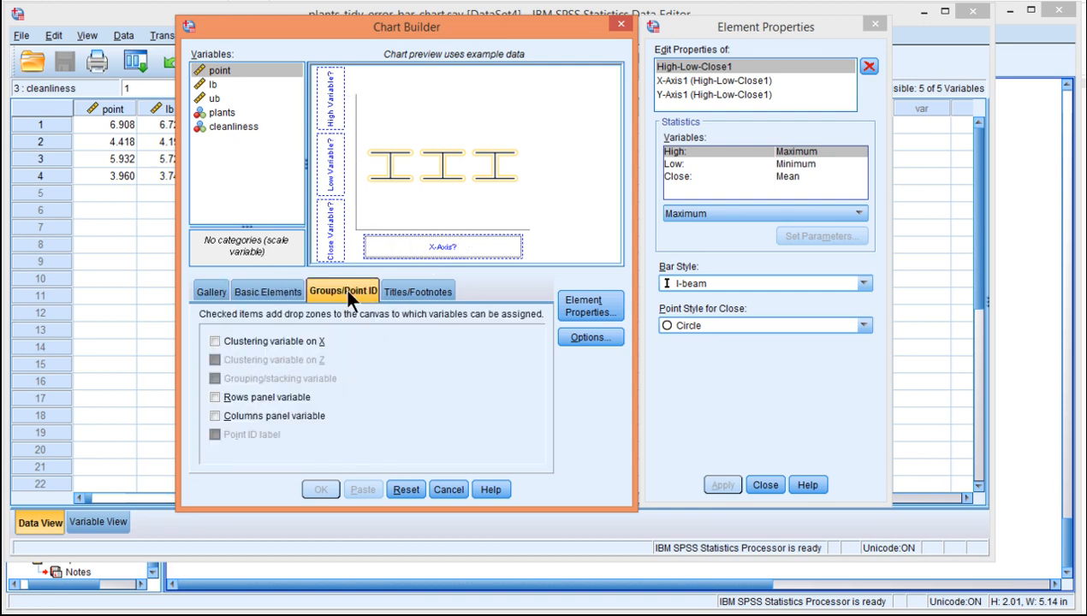
{"action": "left_click", "coordinate": [257, 415]}
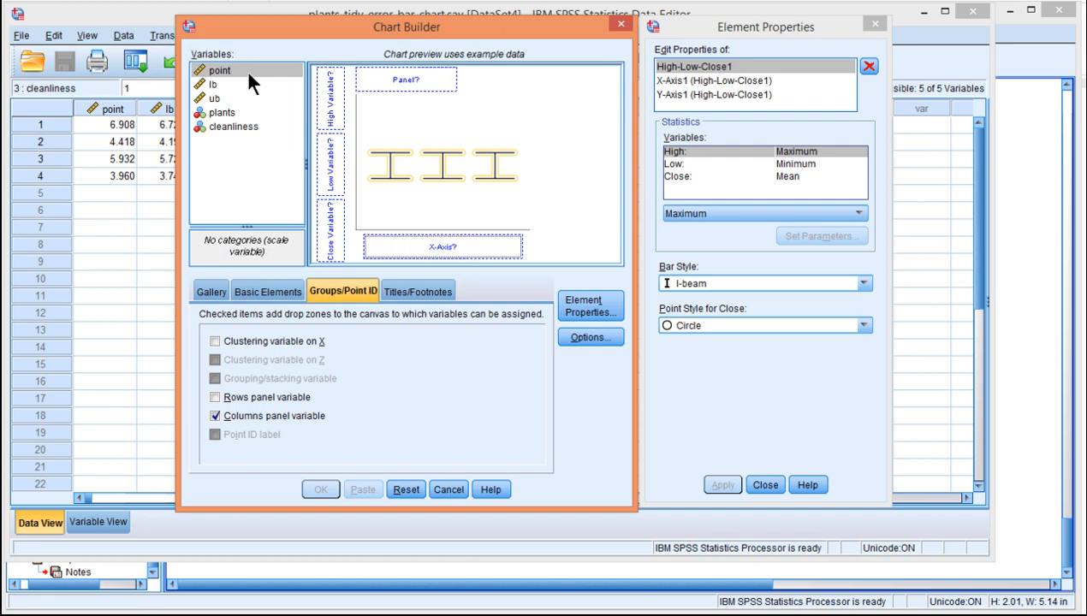
- Assign point as the chart's Close variable, lb as the Low variable and ub as the High variable
{"action": "left_click", "coordinate": [219, 69]}
{"action": "left_click_drag", "start_coordinate": [220, 72], "coordinate": [329, 233]}
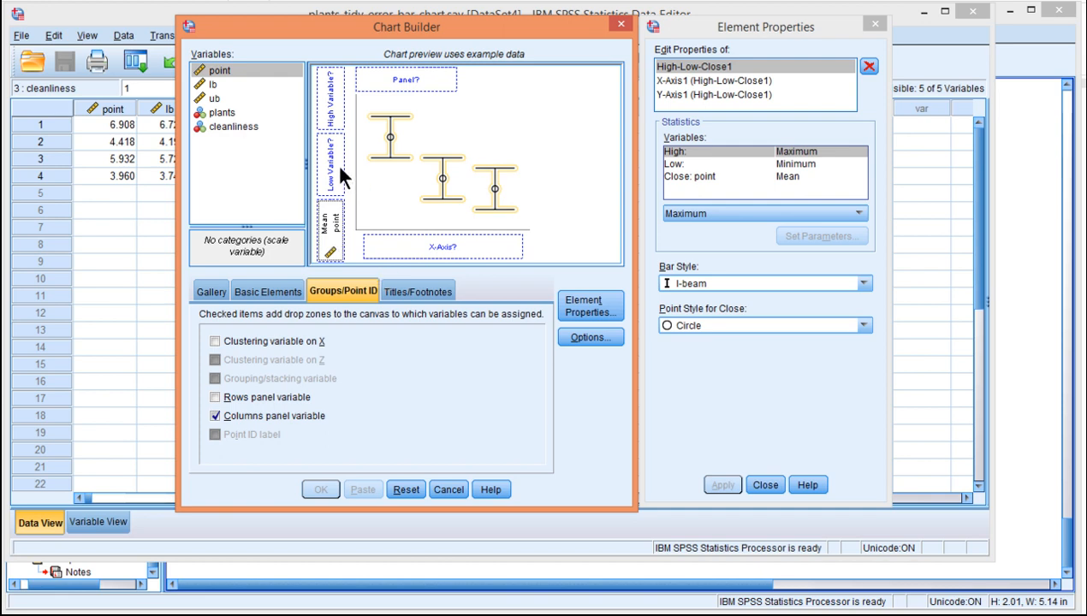
{"action": "left_click", "coordinate": [213, 86]}
{"action": "left_click_drag", "start_coordinate": [215, 89], "coordinate": [330, 164]}
{"action": "left_click", "coordinate": [213, 98]}
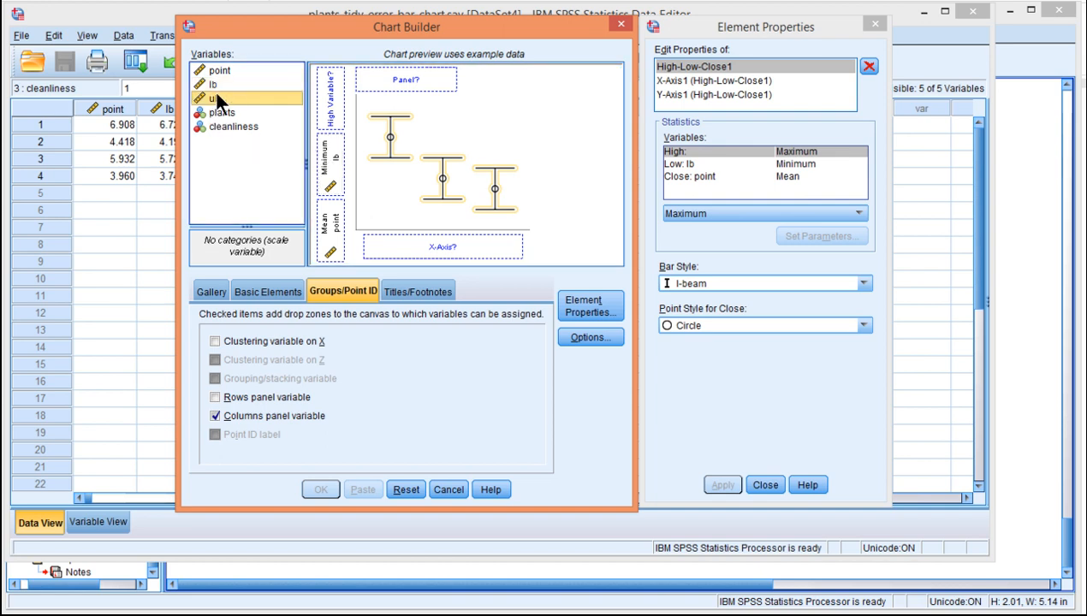
{"action": "left_click_drag", "start_coordinate": [210, 97], "coordinate": [329, 92]}
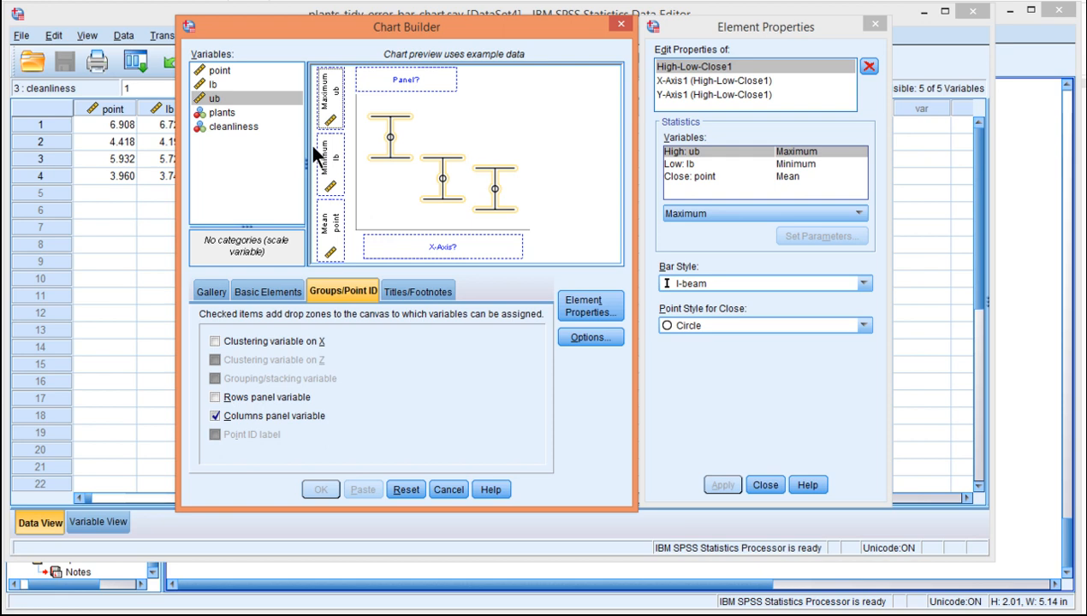
- Put plants on the x-axis and cleanliness in the column panel, and generate the chart
{"action": "left_click_drag", "start_coordinate": [220, 113], "coordinate": [408, 247]}
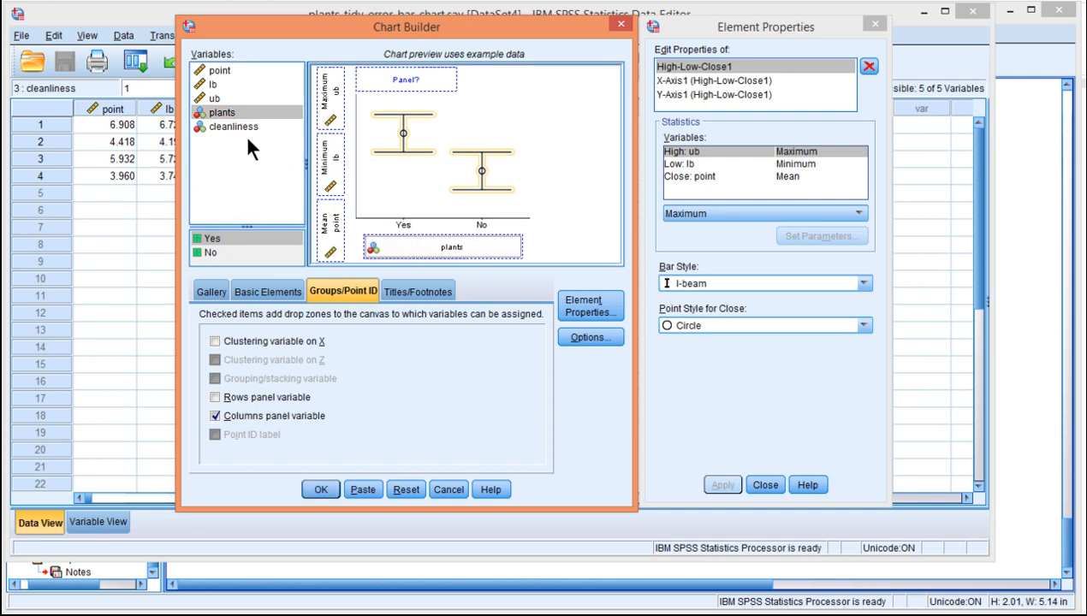
{"action": "left_click_drag", "start_coordinate": [239, 127], "coordinate": [383, 77]}
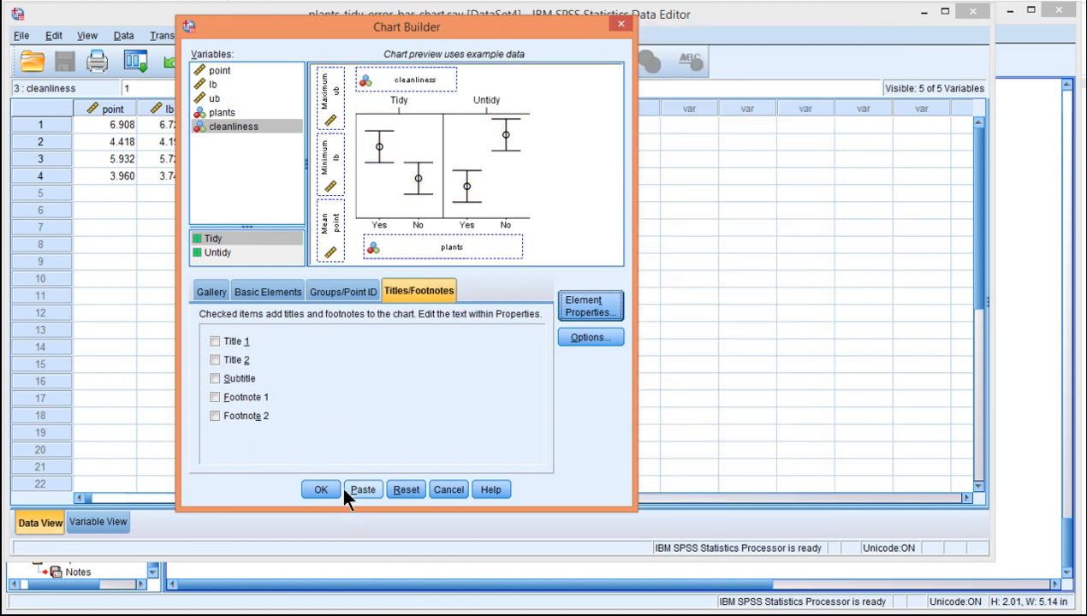
{"action": "left_click", "coordinate": [322, 490]}
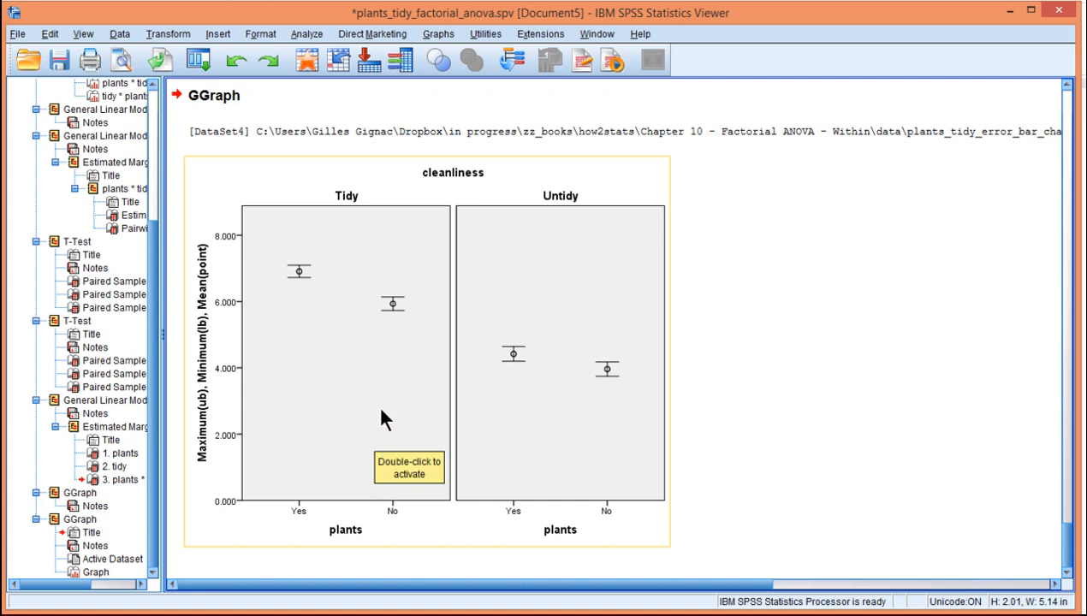
- Open the new chart for editing and make the fill and border of the Tidy and Untidy plot areas transparent
{"action": "left_click", "coordinate": [379, 379]}
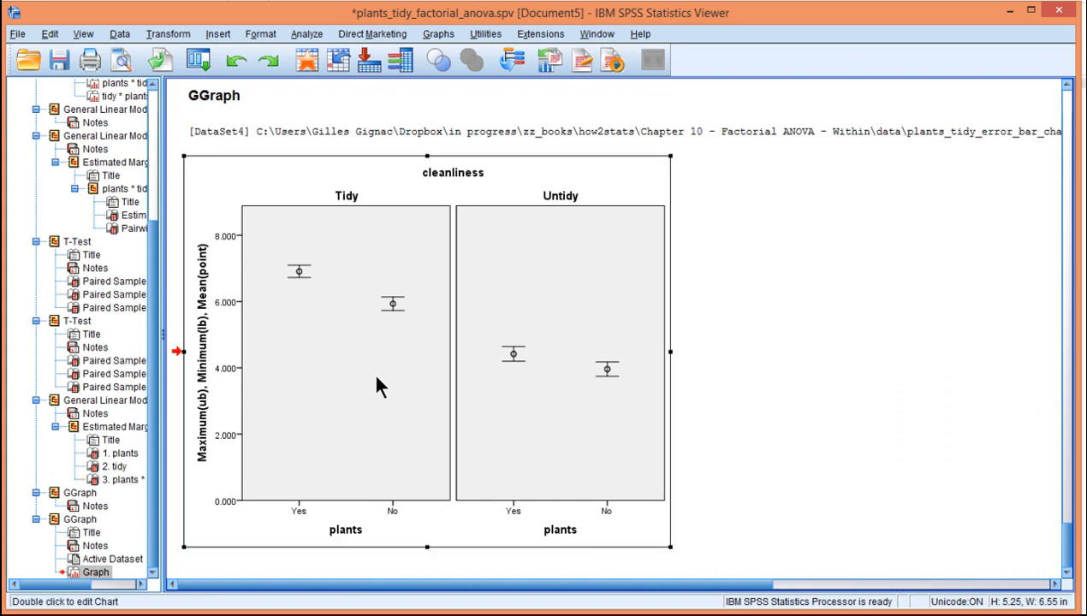
{"action": "double_click", "coordinate": [376, 377]}
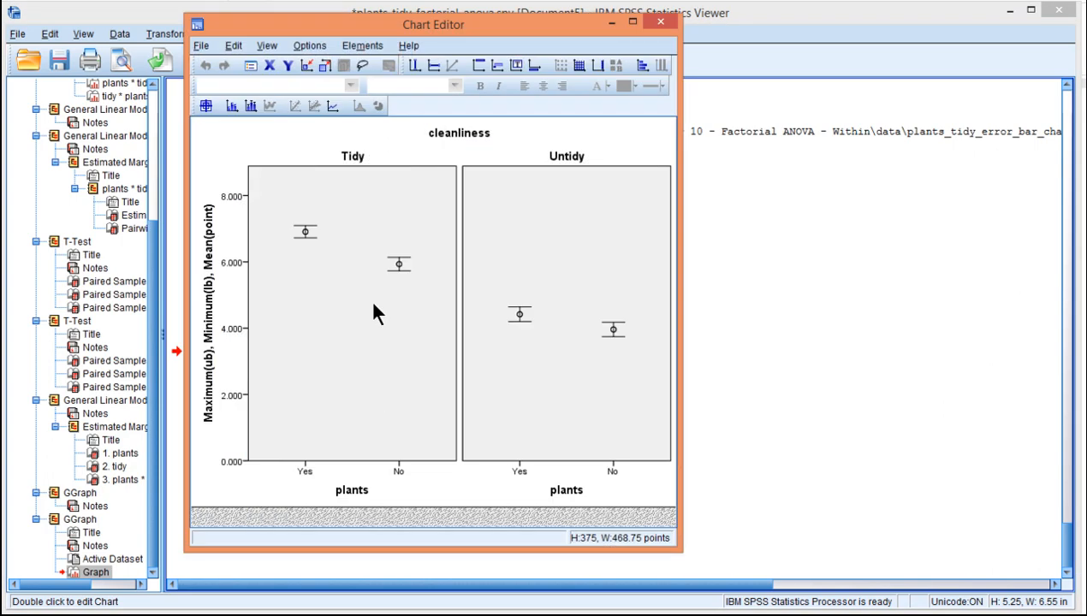
{"action": "left_click", "coordinate": [379, 312]}
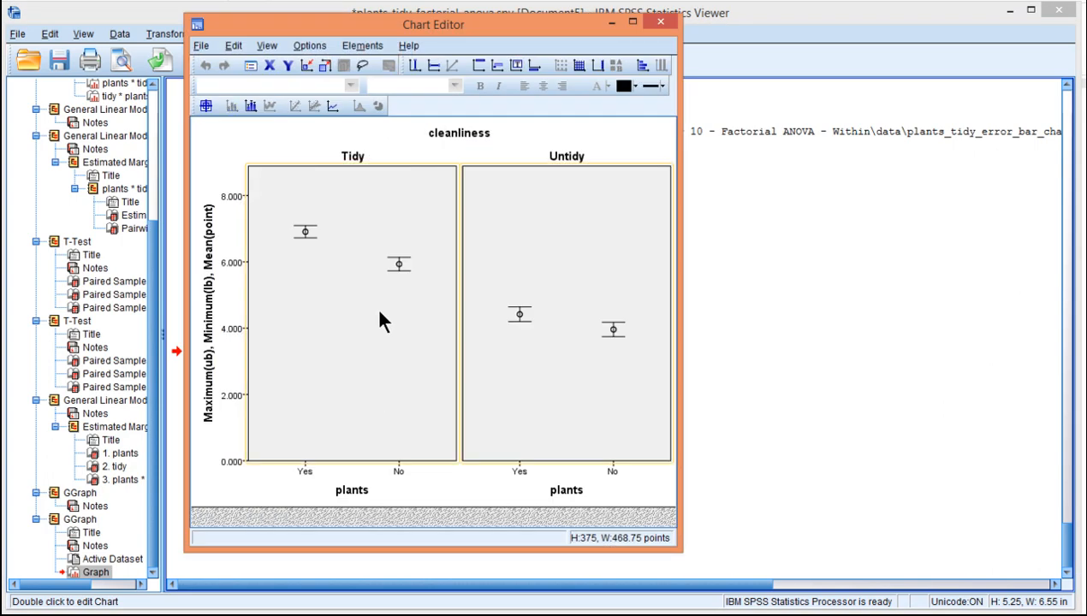
{"action": "double_click", "coordinate": [378, 318]}
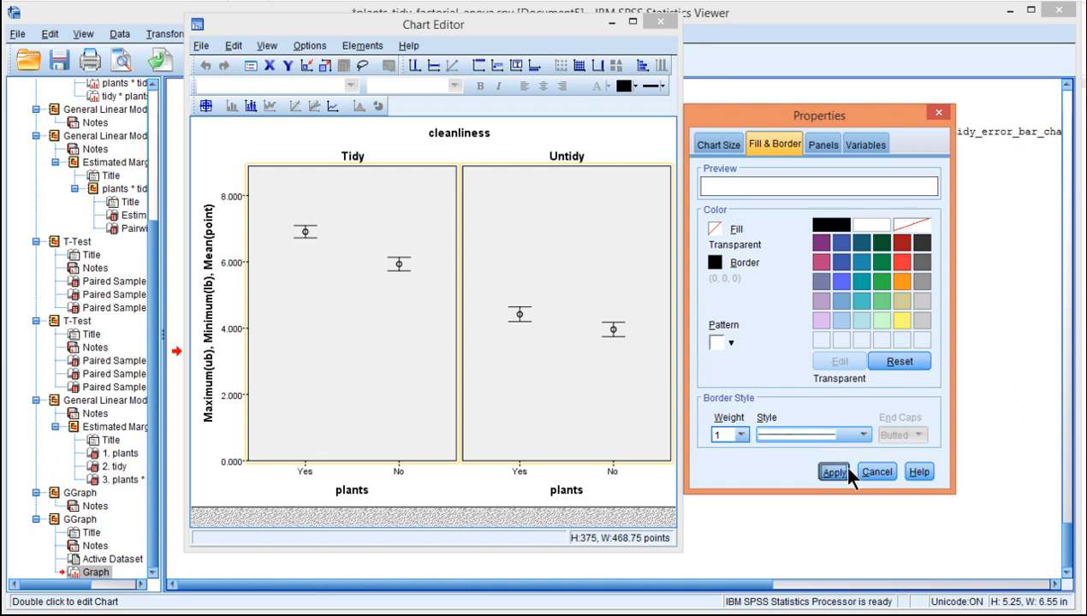
{"action": "left_click", "coordinate": [840, 469]}
{"action": "left_click", "coordinate": [715, 262]}
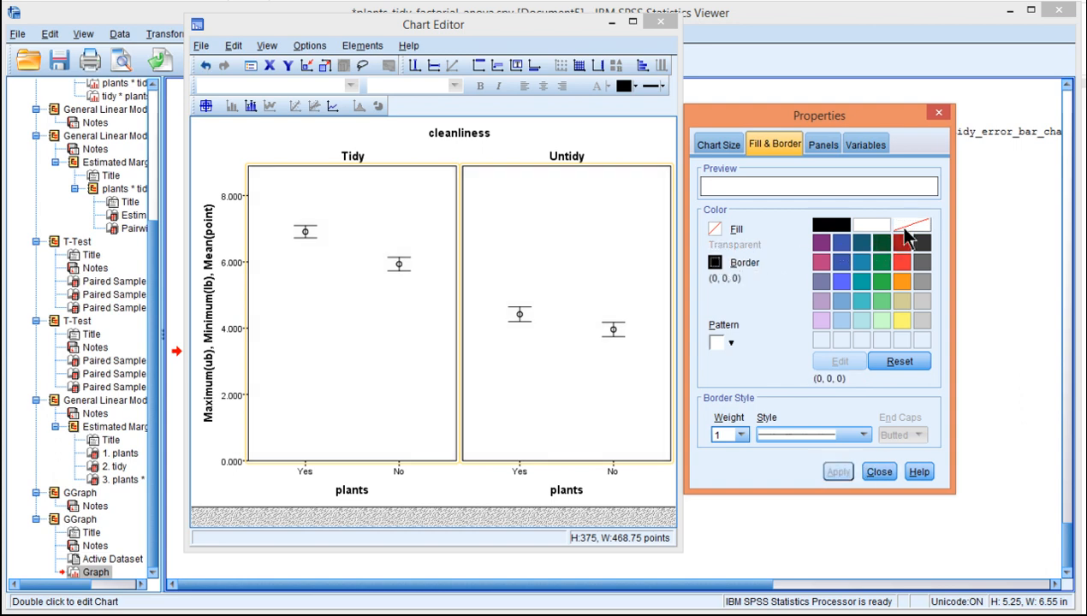
{"action": "left_click", "coordinate": [911, 224]}
{"action": "left_click", "coordinate": [834, 472]}
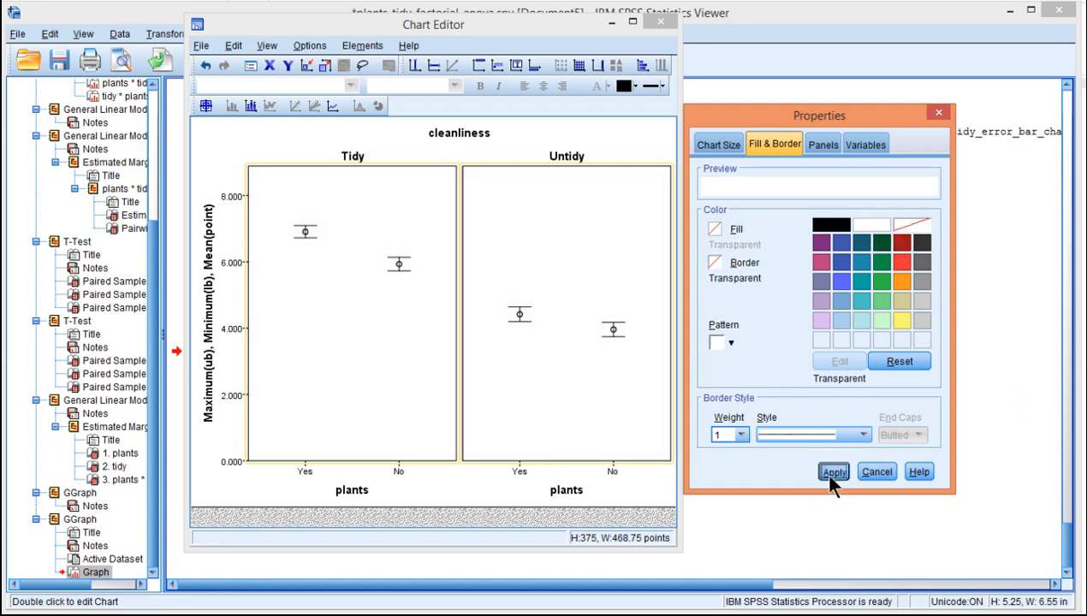
- Rename the x-axis category label Yes as Plants
{"action": "left_click", "coordinate": [560, 492]}
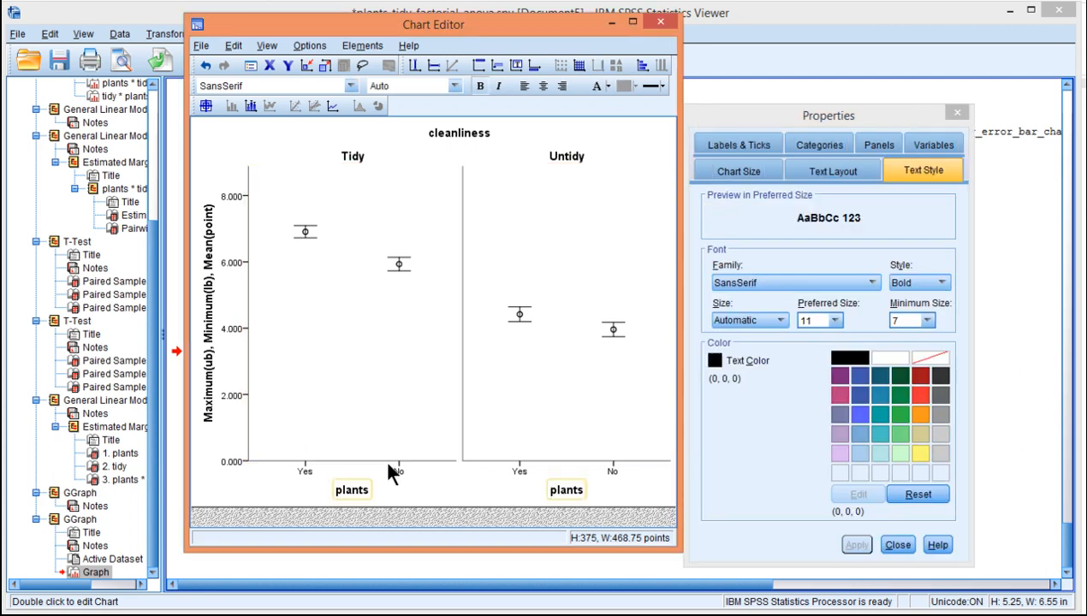
{"action": "double_click", "coordinate": [305, 473]}
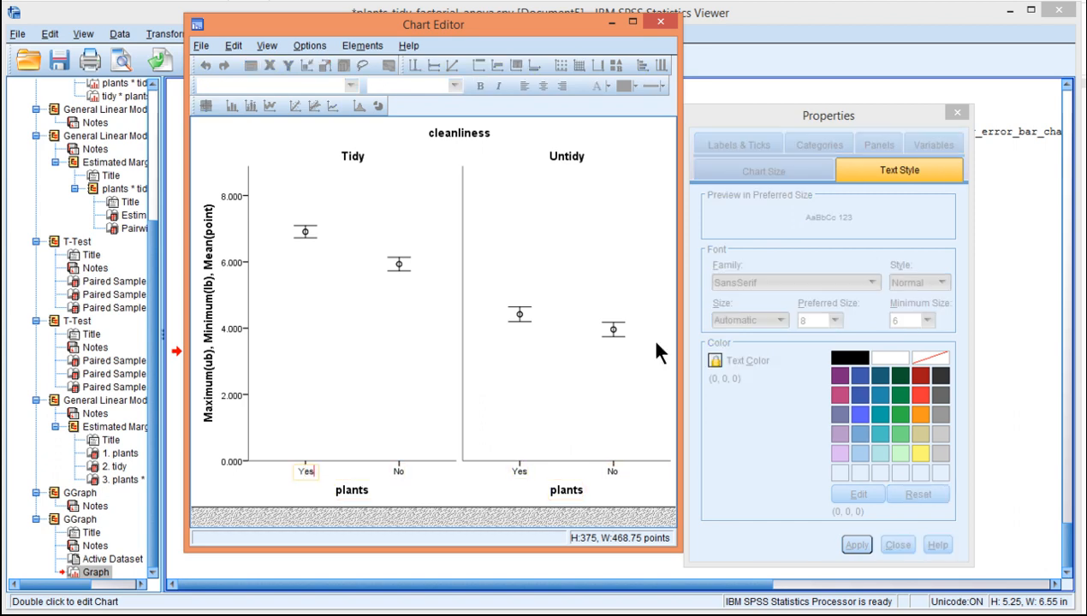
{"action": "key", "text": "BackSpace"}
{"action": "type", "text": "Plants"}
{"action": "left_click", "coordinate": [476, 512]}
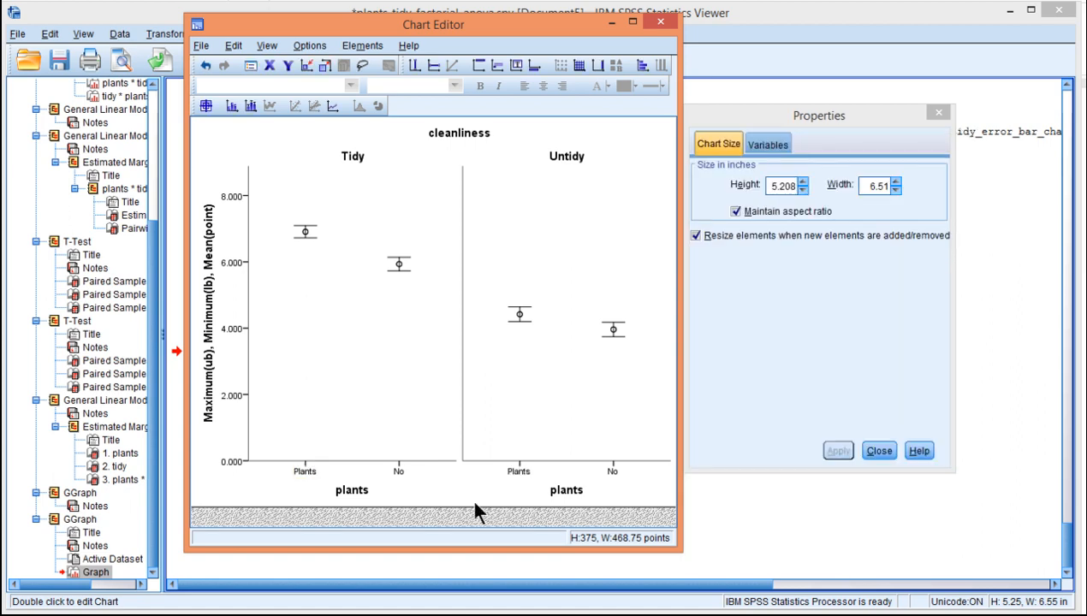
- Change the x-axis category label No to No Plants
{"action": "left_click", "coordinate": [393, 470]}
{"action": "left_click", "coordinate": [397, 472]}
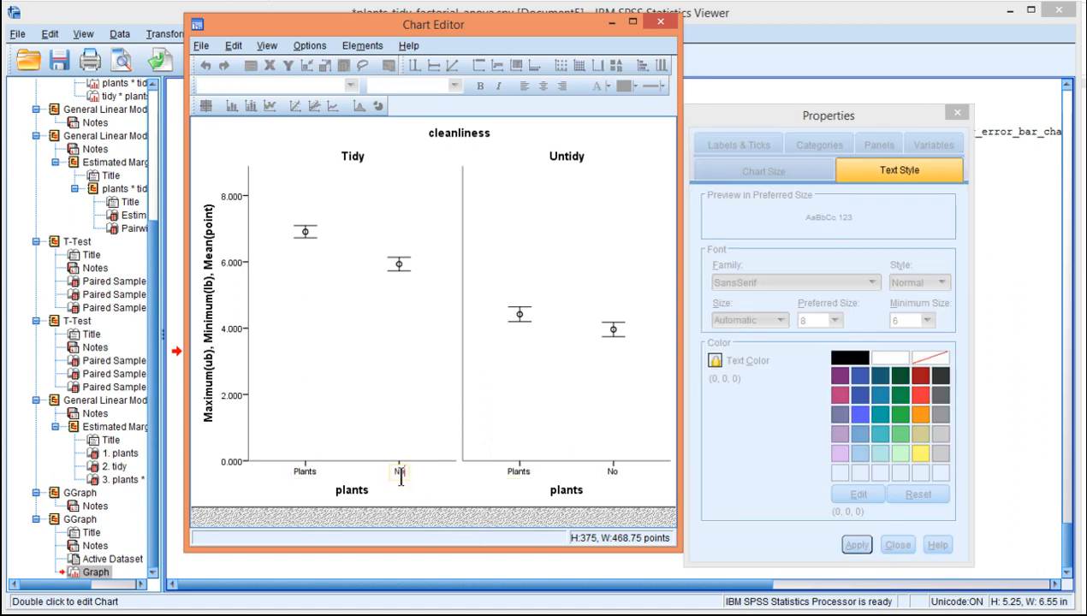
{"action": "type", "text": "Plants"}
{"action": "left_click", "coordinate": [406, 486]}
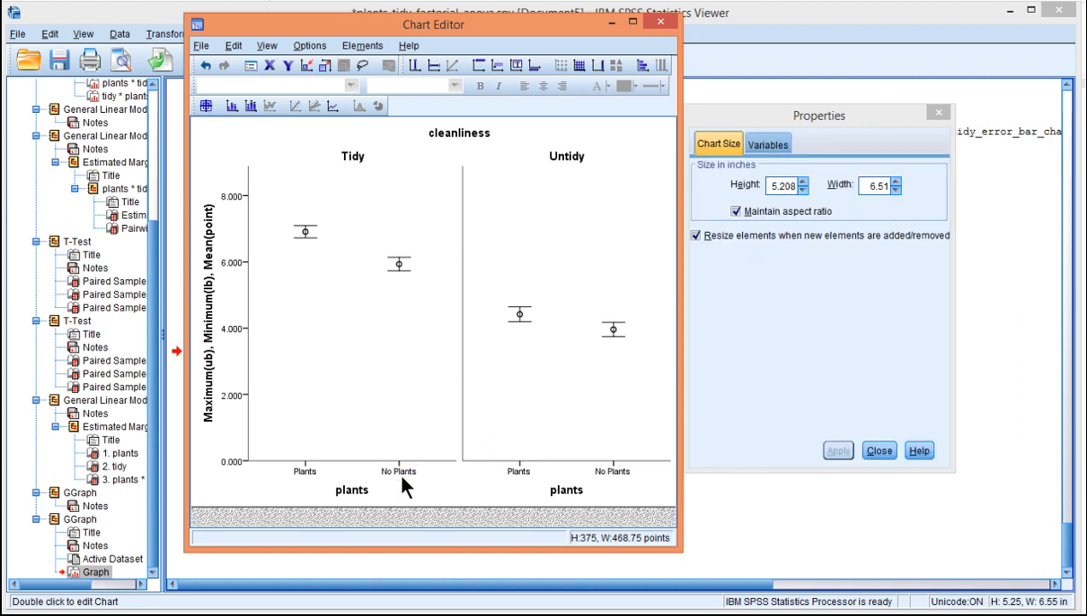
- Format the x-axis category labels in bold with a preferred size of 10
{"action": "left_click", "coordinate": [392, 470]}
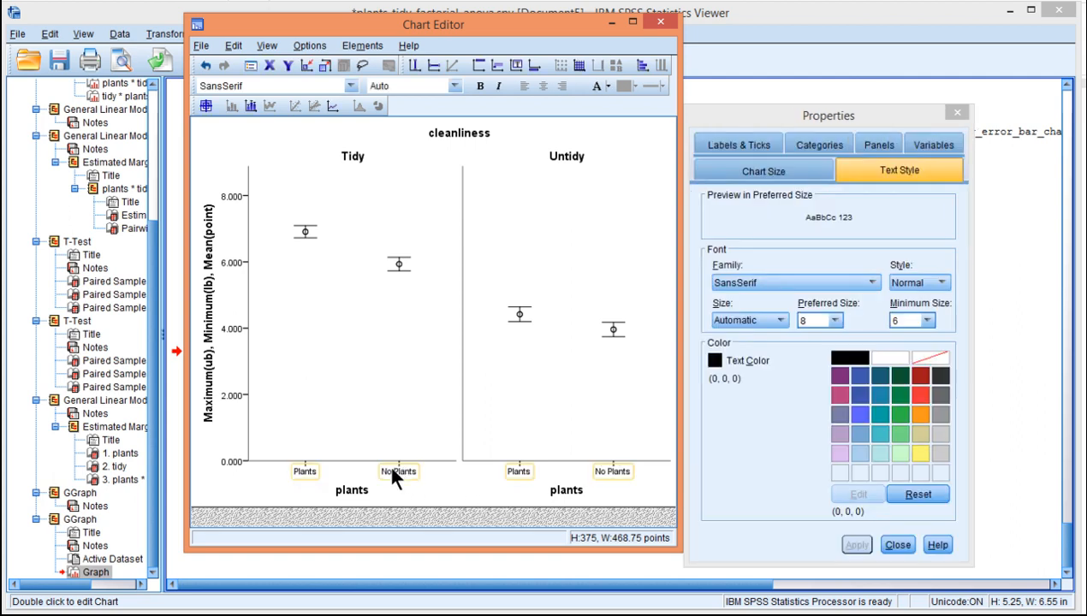
{"action": "left_click", "coordinate": [823, 318]}
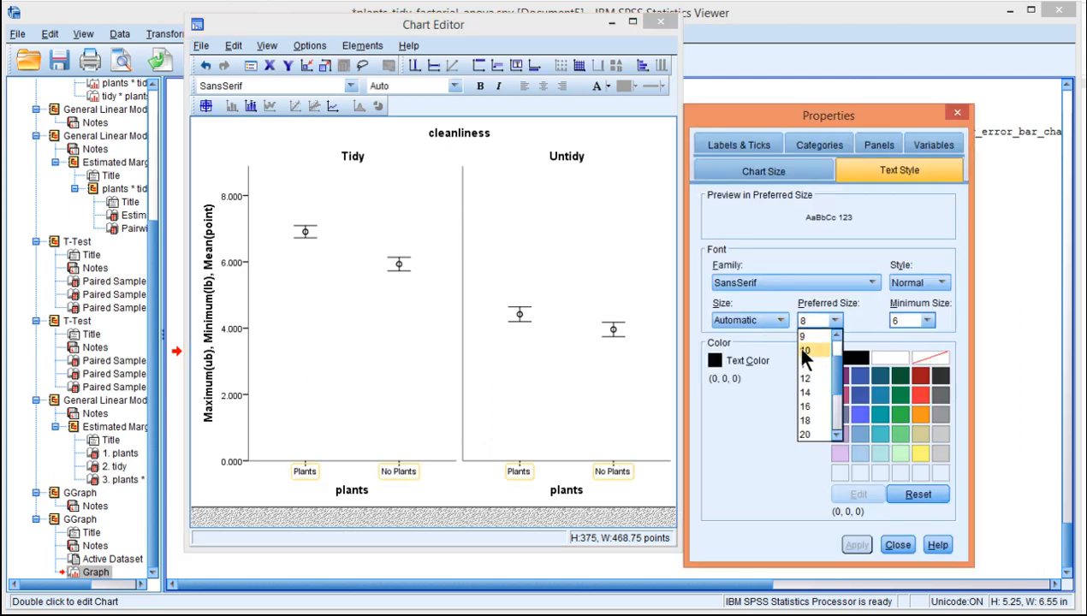
{"action": "left_click", "coordinate": [795, 344]}
{"action": "left_click", "coordinate": [921, 285]}
{"action": "left_click", "coordinate": [908, 310]}
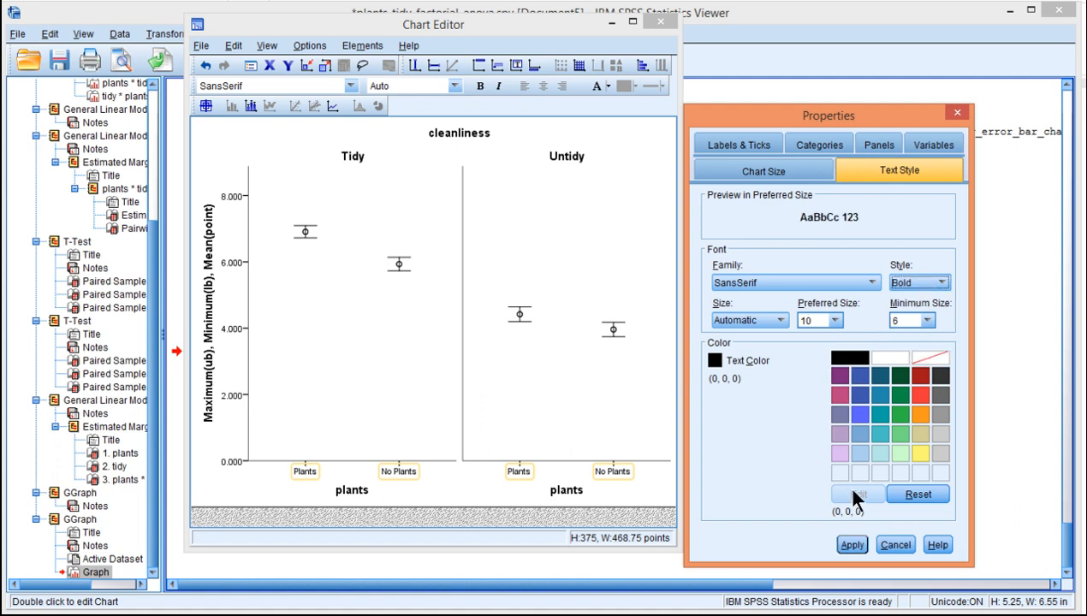
{"action": "left_click", "coordinate": [852, 543]}
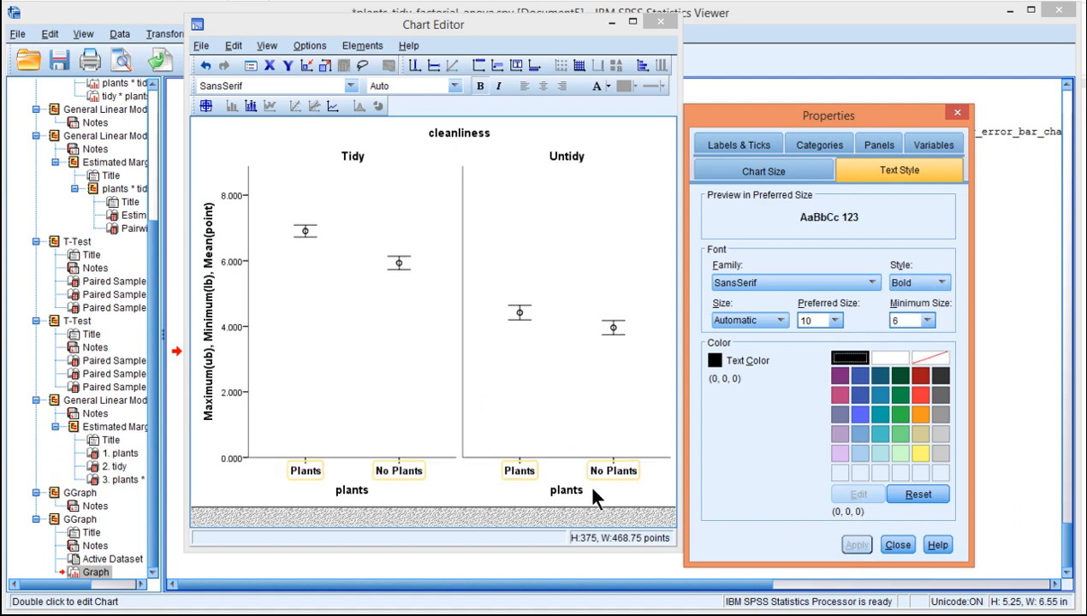
- Hide the plants x-axis titles under both panels by making their text colour transparent
{"action": "left_click", "coordinate": [562, 503]}
{"action": "left_click", "coordinate": [562, 495]}
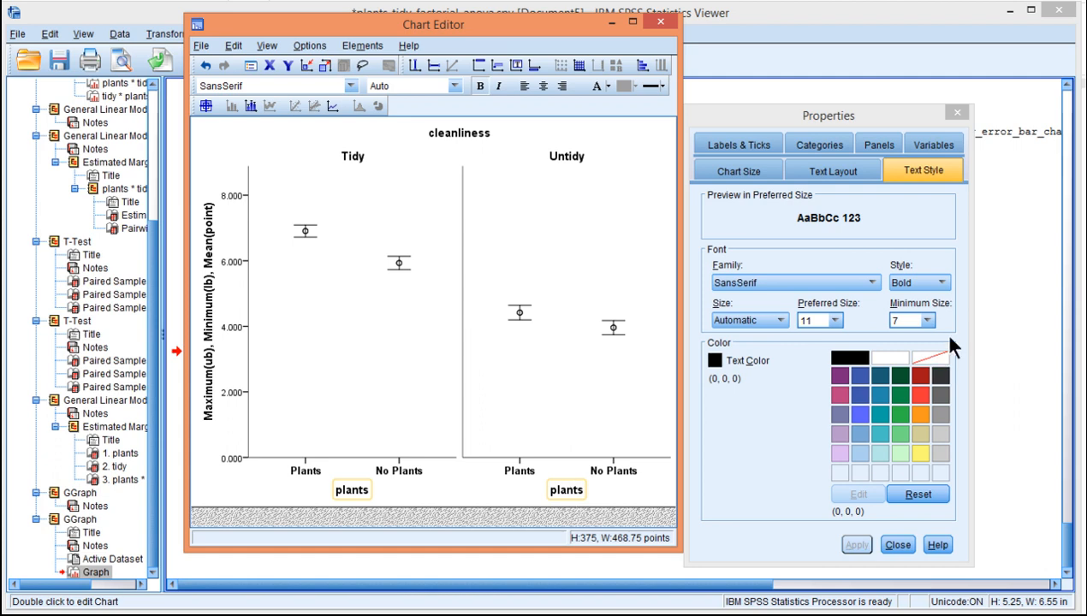
{"action": "left_click", "coordinate": [935, 358]}
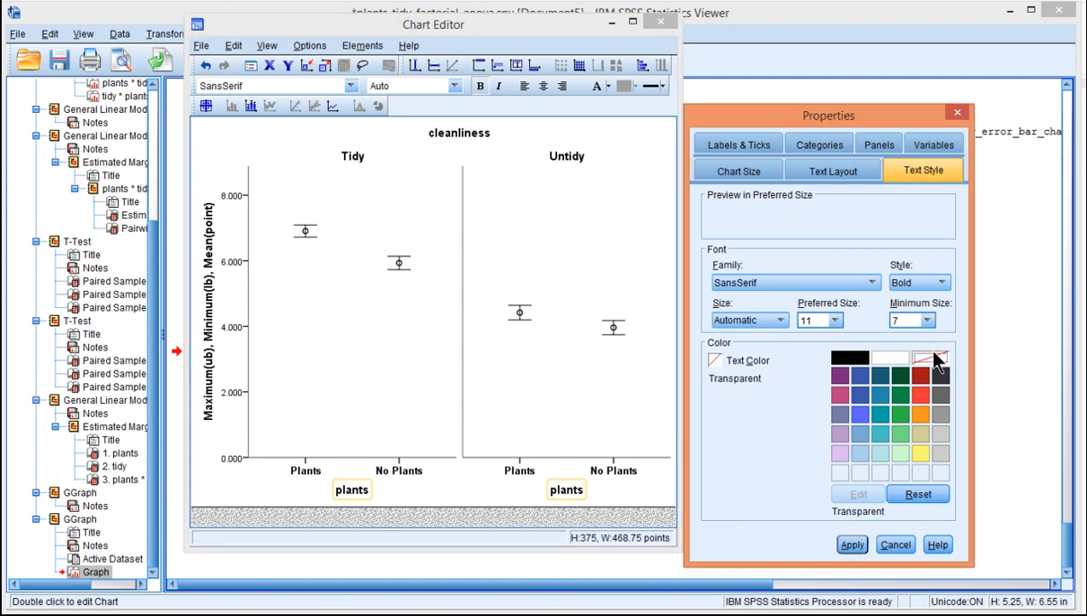
{"action": "left_click", "coordinate": [839, 544]}
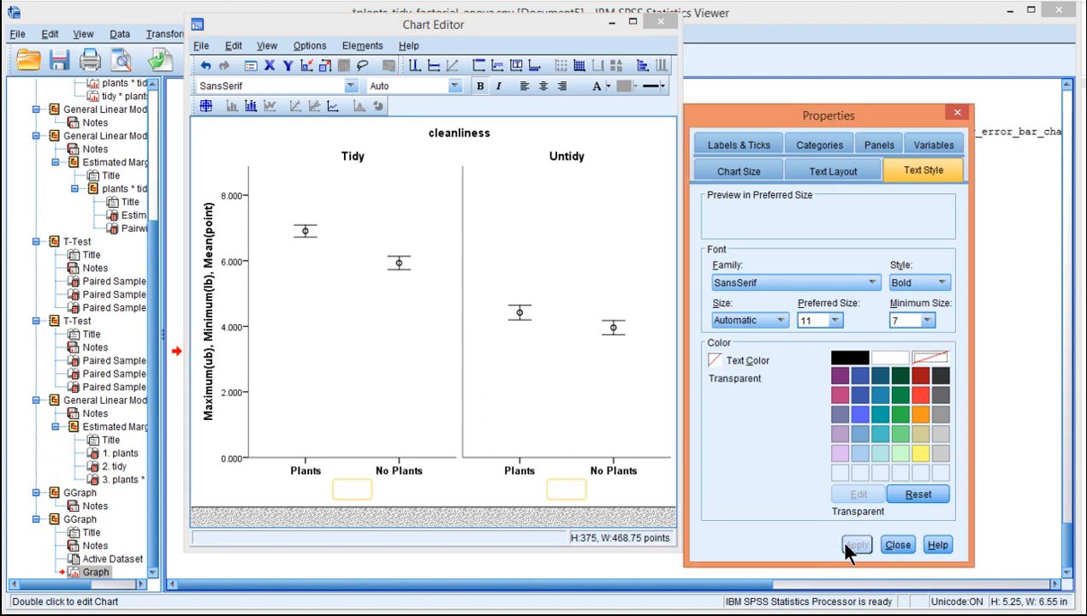
- Set the y-axis numbers to 1 decimal place
{"action": "left_click", "coordinate": [237, 197]}
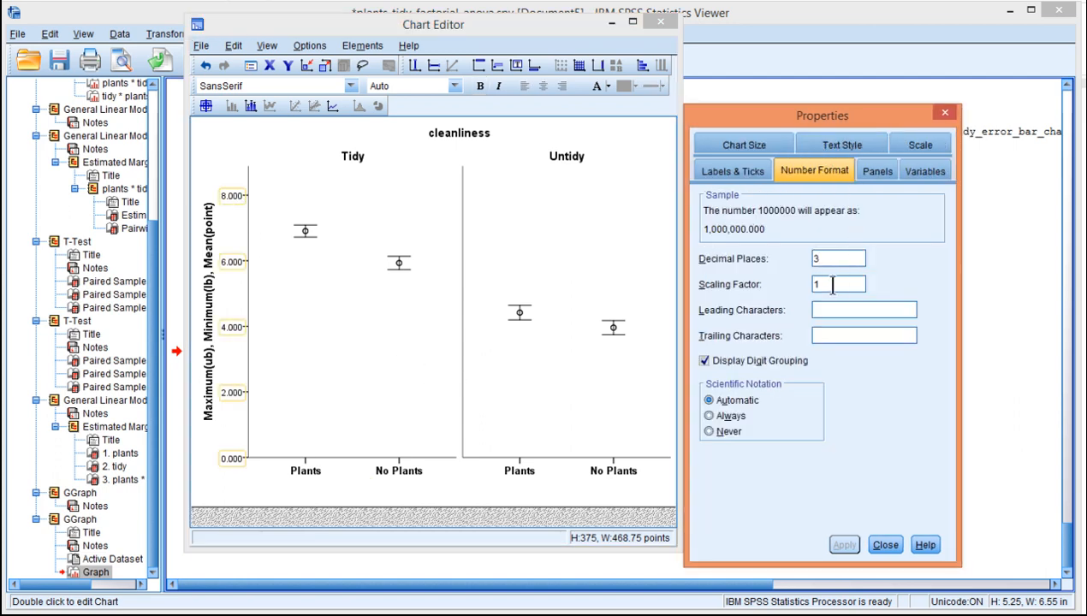
{"action": "double_click", "coordinate": [817, 259]}
{"action": "type", "text": "1"}
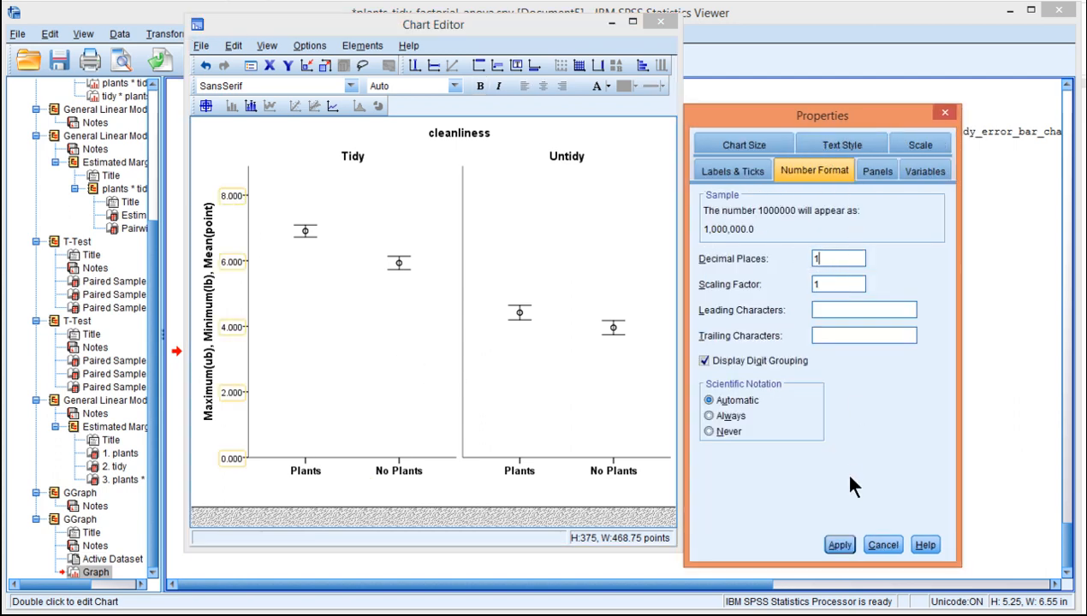
{"action": "left_click", "coordinate": [840, 544]}
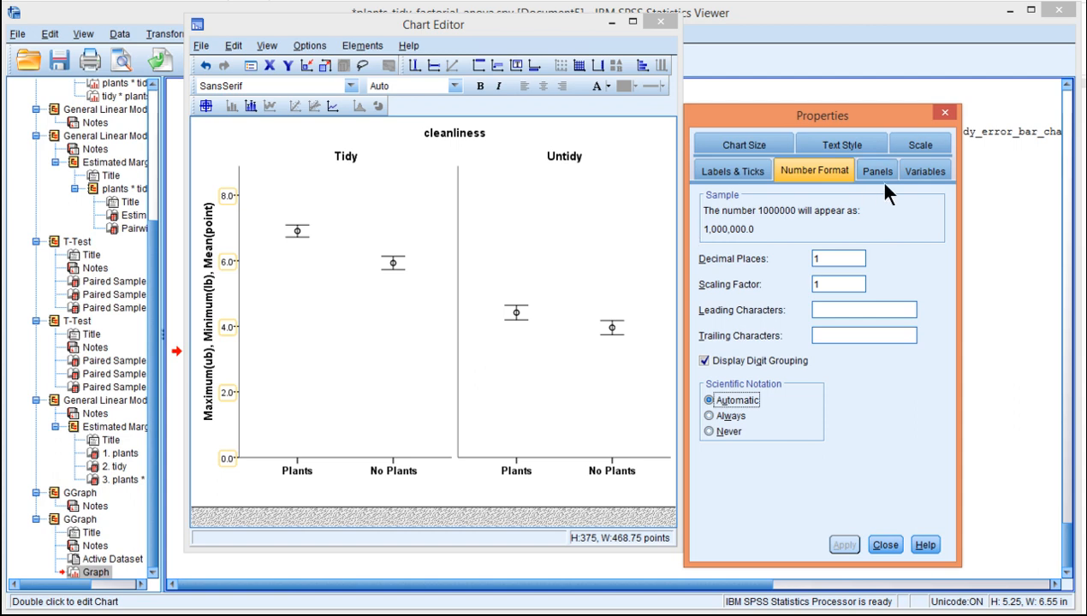
- Set the y-axis scale range to a custom minimum of 1 and maximum of 9
{"action": "left_click", "coordinate": [914, 147]}
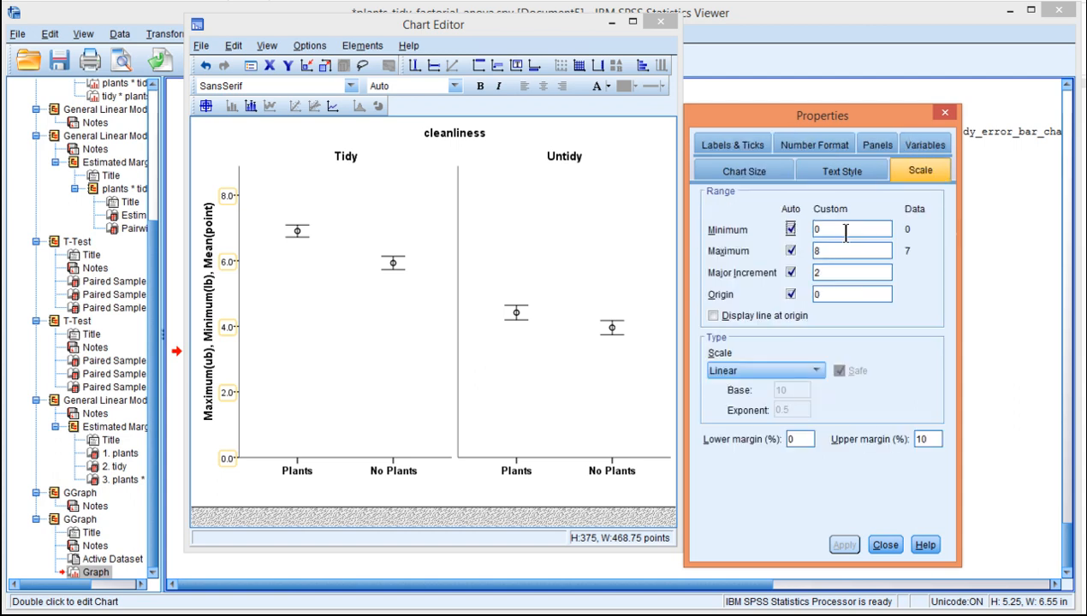
{"action": "left_click", "coordinate": [789, 228]}
{"action": "type", "text": "1"}
{"action": "left_click", "coordinate": [789, 251]}
{"action": "type", "text": "9"}
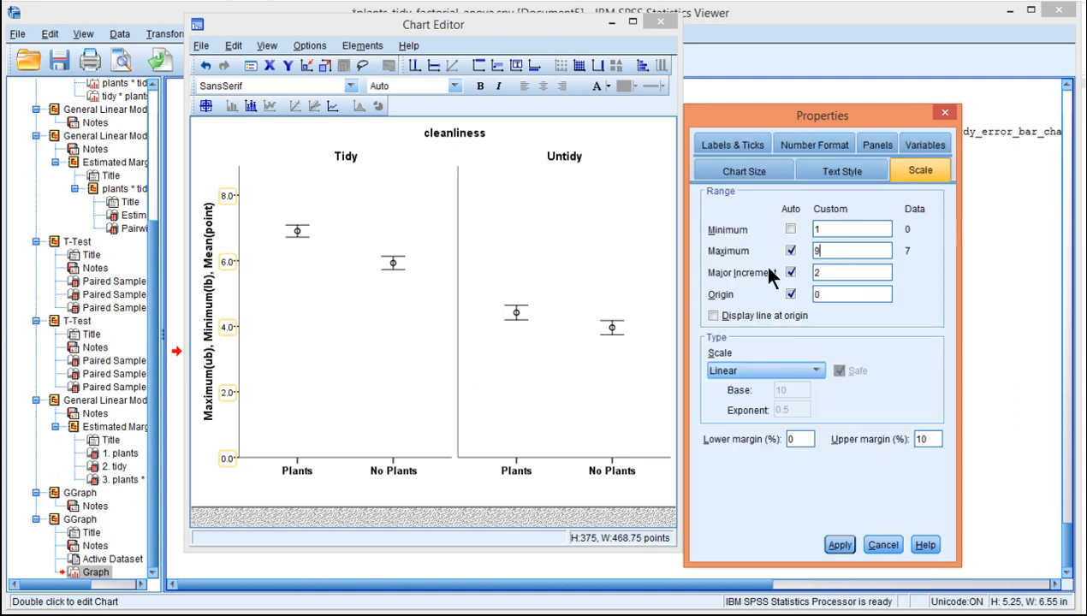
{"action": "left_click", "coordinate": [837, 545]}
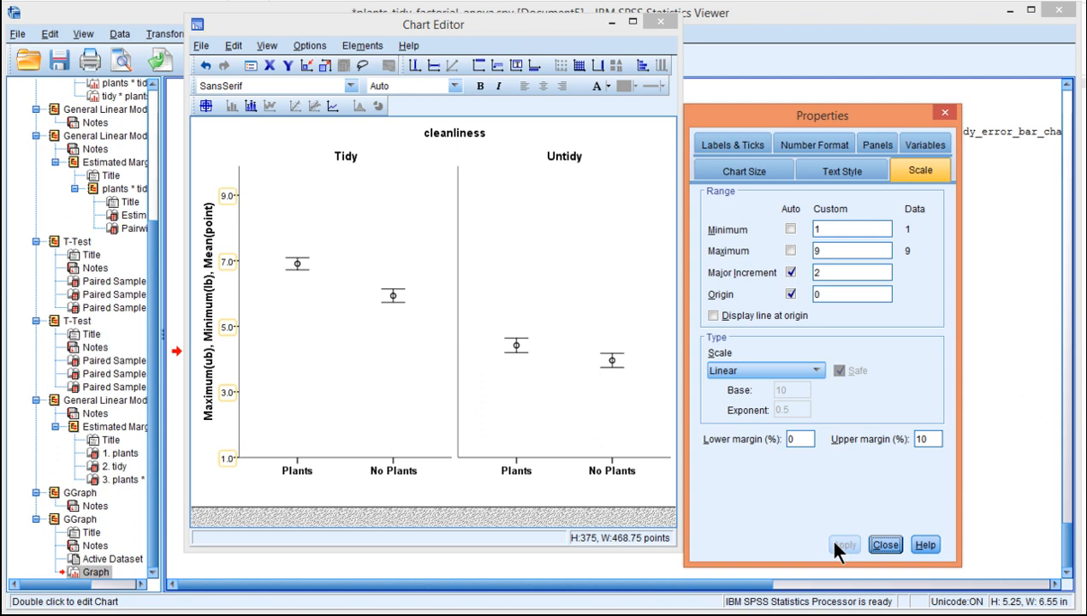
- Set the y-axis scale to a minimum of 3.5, a maximum of 7.5 and a major increment of 1
{"action": "double_click", "coordinate": [817, 229]}
{"action": "type", "text": "3.5"}
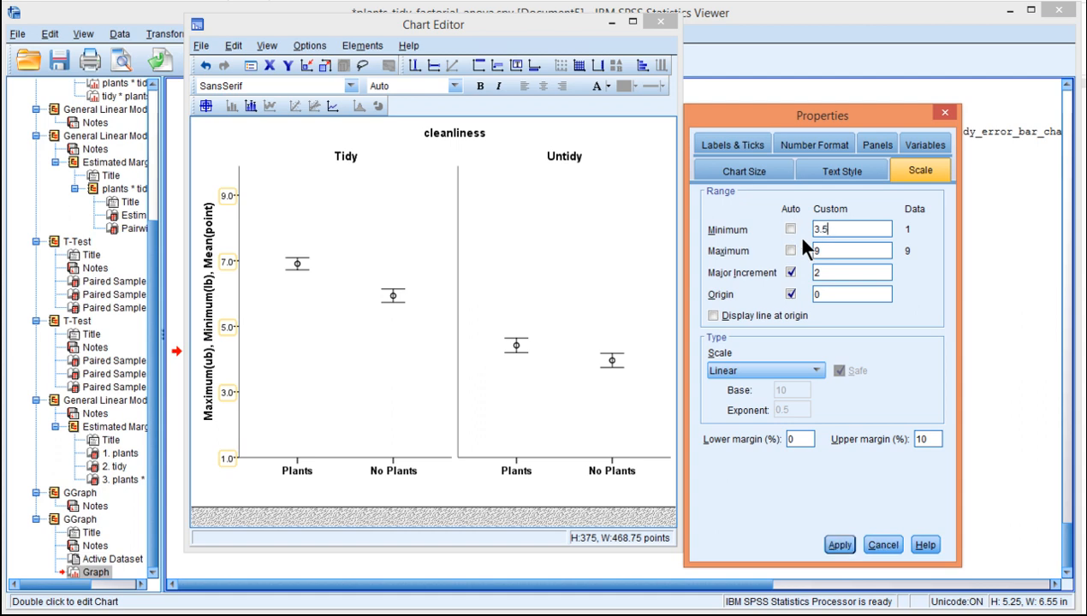
{"action": "key", "text": "Tab"}
{"action": "type", "text": "7.5"}
{"action": "key", "text": "Tab"}
{"action": "type", "text": "1"}
{"action": "left_click", "coordinate": [838, 545]}
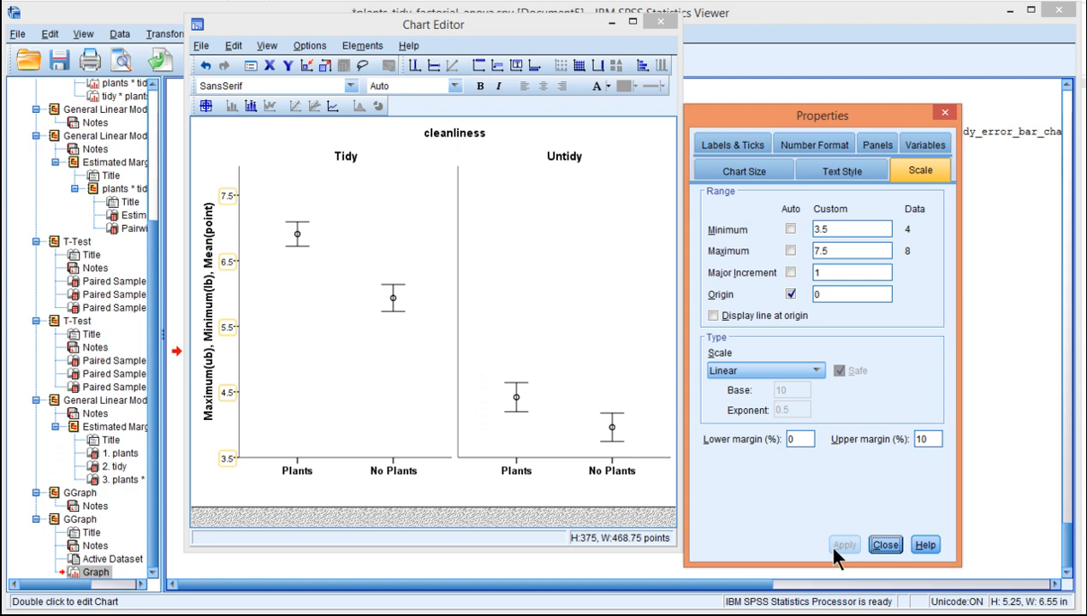
- Format the y-axis numbers in bold with a preferred size of 10
{"action": "left_click", "coordinate": [801, 144]}
{"action": "left_click", "coordinate": [908, 150]}
{"action": "left_click", "coordinate": [832, 169]}
{"action": "left_click", "coordinate": [827, 320]}
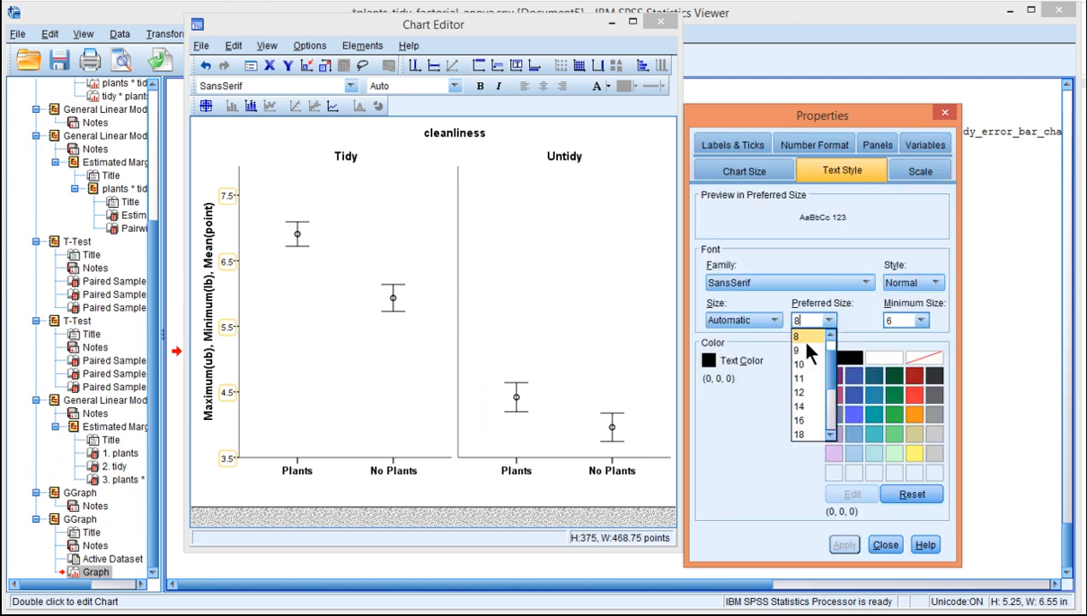
{"action": "left_click", "coordinate": [804, 365]}
{"action": "left_click", "coordinate": [924, 283]}
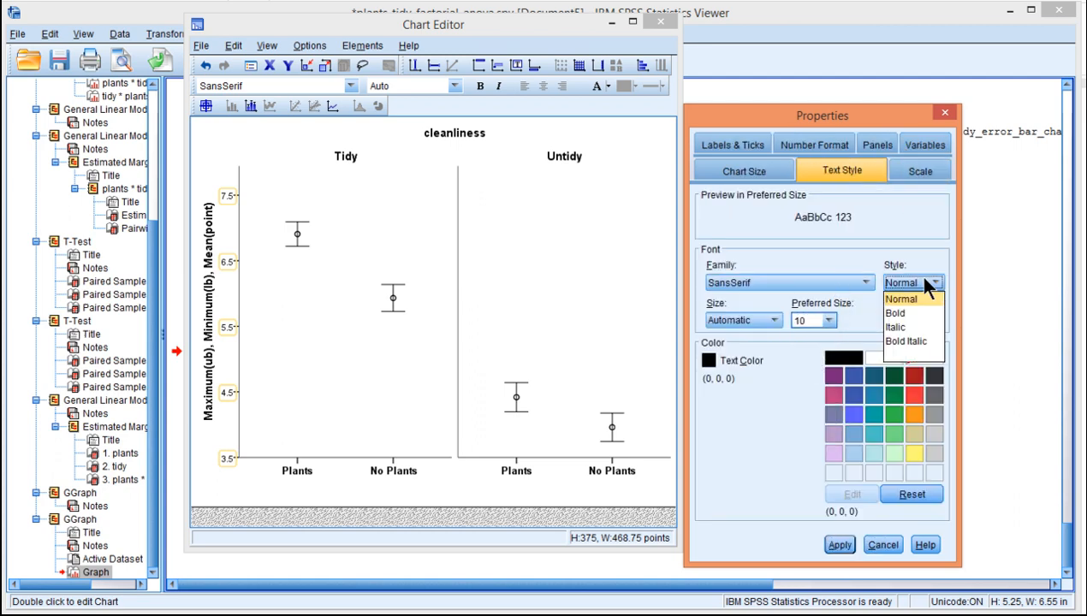
{"action": "left_click", "coordinate": [905, 315]}
{"action": "left_click", "coordinate": [840, 545]}
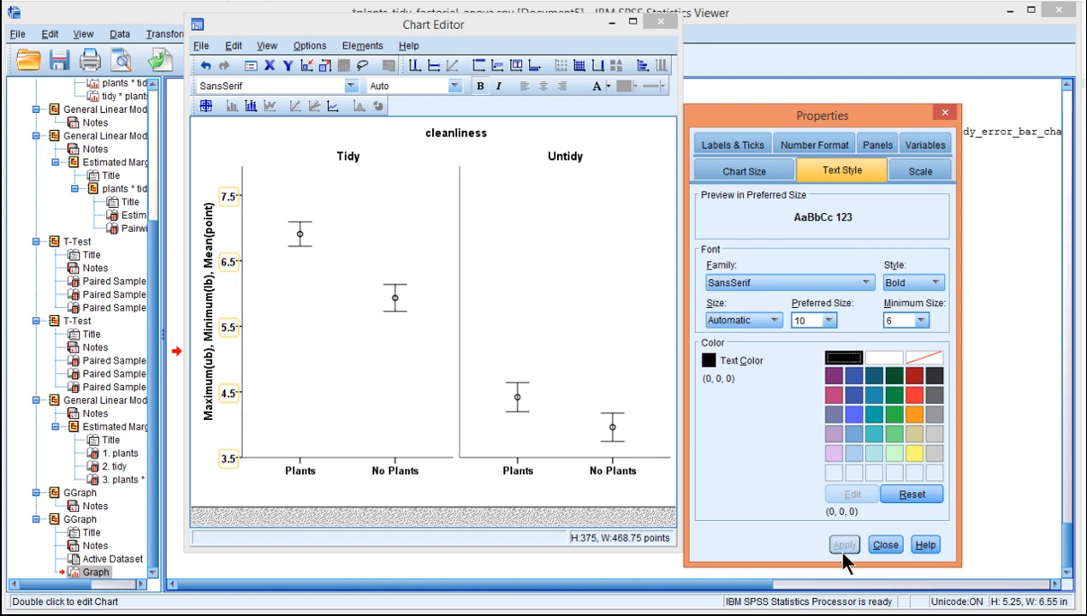
- Replace the whole y-axis title with Comfort
{"action": "double_click", "coordinate": [207, 305]}
{"action": "left_click", "coordinate": [207, 312]}
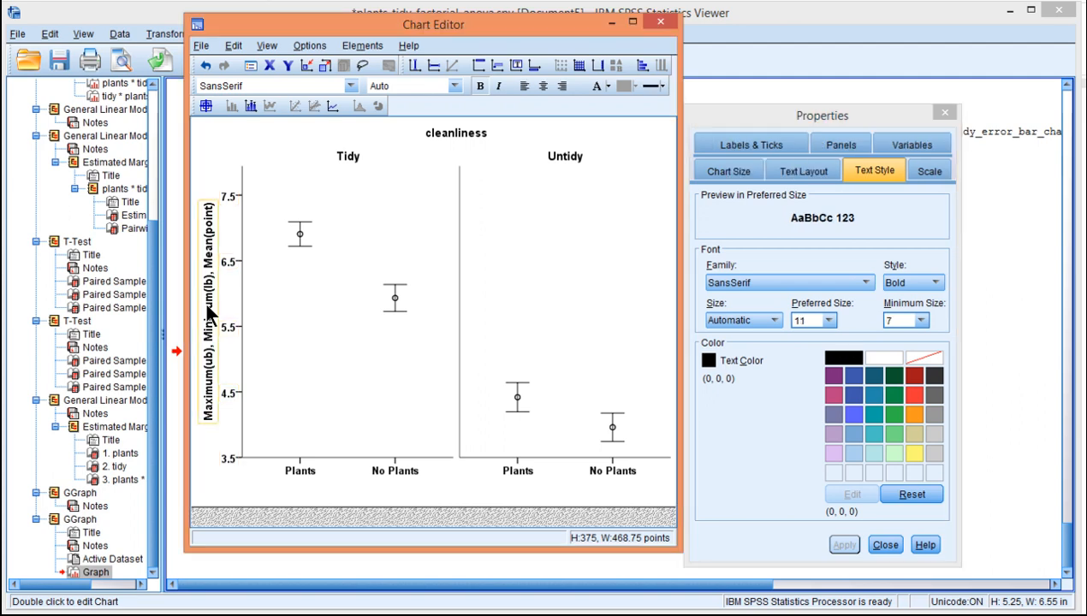
{"action": "left_click", "coordinate": [207, 312]}
{"action": "key", "text": "End"}
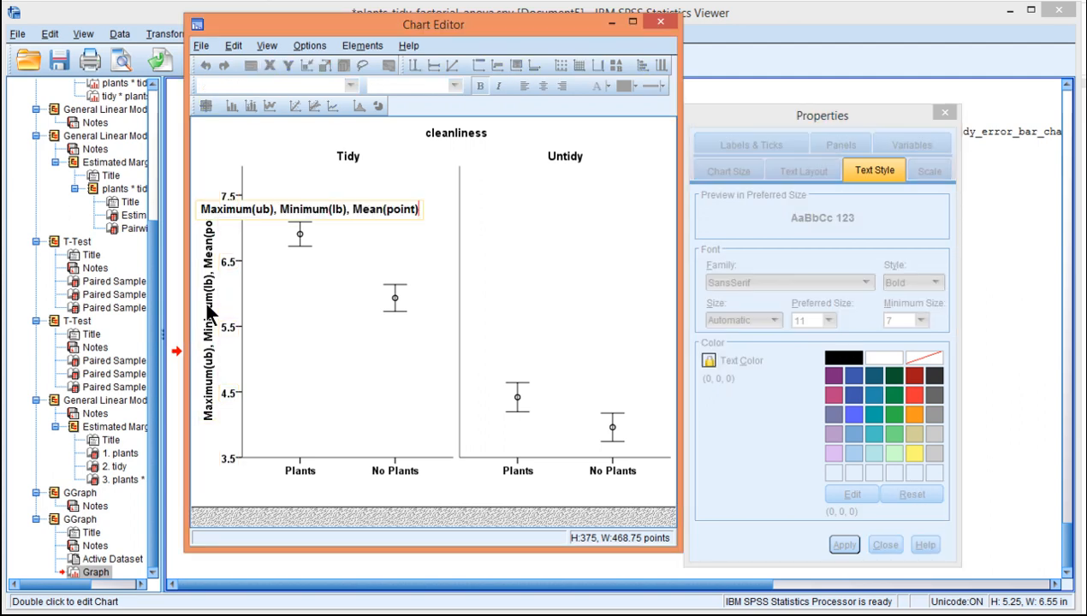
{"action": "key", "text": "BackSpace"}
{"action": "key", "text": "BackSpace"}
{"action": "key", "text": "BackSpace"}
{"action": "key", "text": "BackSpace"}
{"action": "key", "text": "BackSpace"}
{"action": "key", "text": "BackSpace"}
{"action": "key", "text": "BackSpace"}
{"action": "key", "text": "BackSpace"}
{"action": "key", "text": "BackSpace"}
{"action": "key", "text": "BackSpace"}
{"action": "key", "text": "BackSpace"}
{"action": "key", "text": "BackSpace"}
{"action": "key", "text": "BackSpace"}
{"action": "key", "text": "BackSpace"}
{"action": "key", "text": "BackSpace"}
{"action": "key", "text": "BackSpace"}
{"action": "key", "text": "BackSpace"}
{"action": "key", "text": "BackSpace"}
{"action": "key", "text": "BackSpace"}
{"action": "key", "text": "BackSpace"}
{"action": "key", "text": "BackSpace"}
{"action": "key", "text": "BackSpace"}
{"action": "key", "text": "BackSpace"}
{"action": "key", "text": "BackSpace"}
{"action": "key", "text": "BackSpace"}
{"action": "key", "text": "BackSpace"}
{"action": "key", "text": "BackSpace"}
{"action": "key", "text": "BackSpace"}
{"action": "key", "text": "BackSpace"}
{"action": "key", "text": "BackSpace"}
{"action": "key", "text": "BackSpace"}
{"action": "key", "text": "BackSpace"}
{"action": "key", "text": "BackSpace"}
{"action": "key", "text": "BackSpace"}
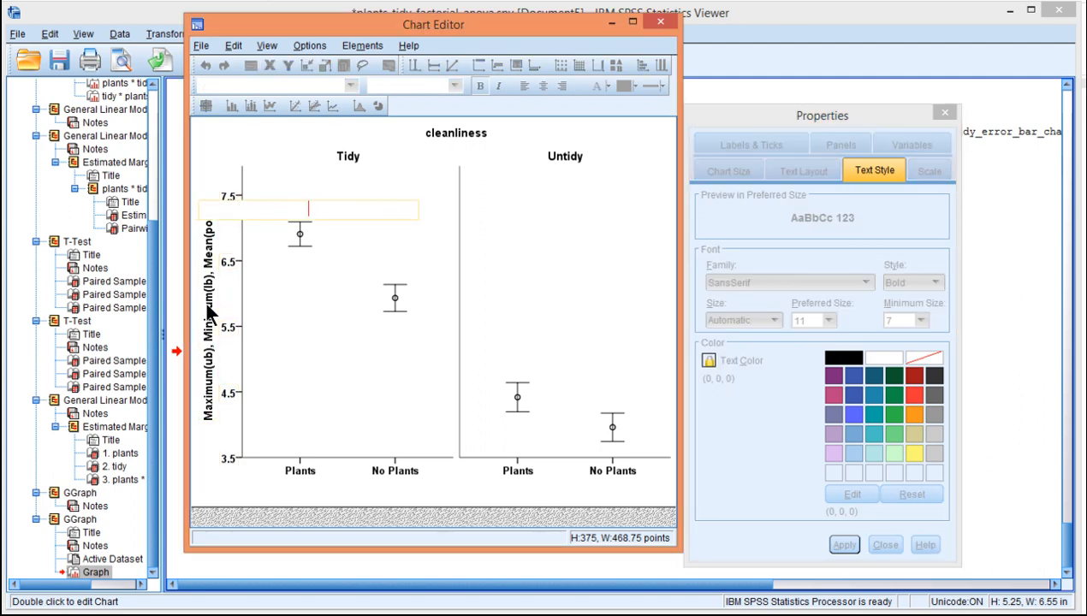
{"action": "type", "text": "Comfort"}
{"action": "key", "text": "Return"}
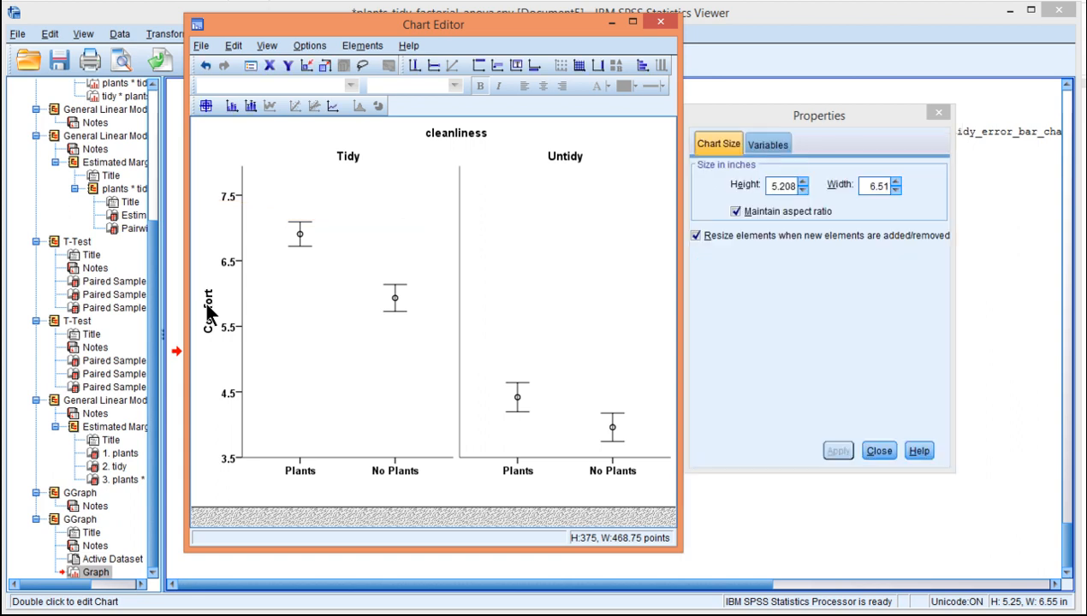
{"action": "left_click", "coordinate": [208, 308]}
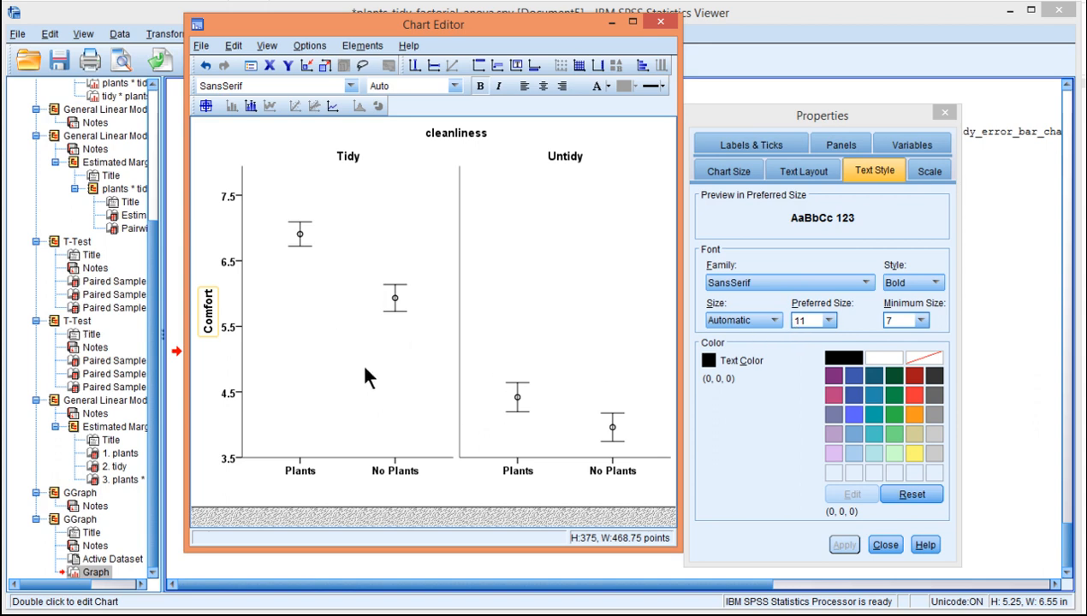
- Set the border width of the circular mean markers to 1.5
{"action": "left_click", "coordinate": [581, 297]}
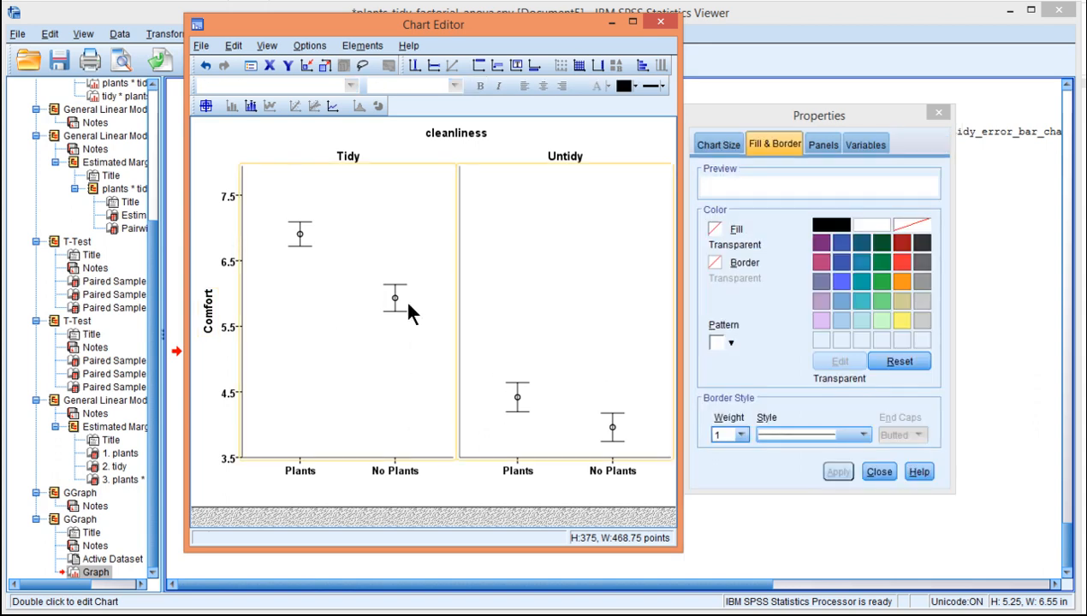
{"action": "left_click", "coordinate": [394, 296]}
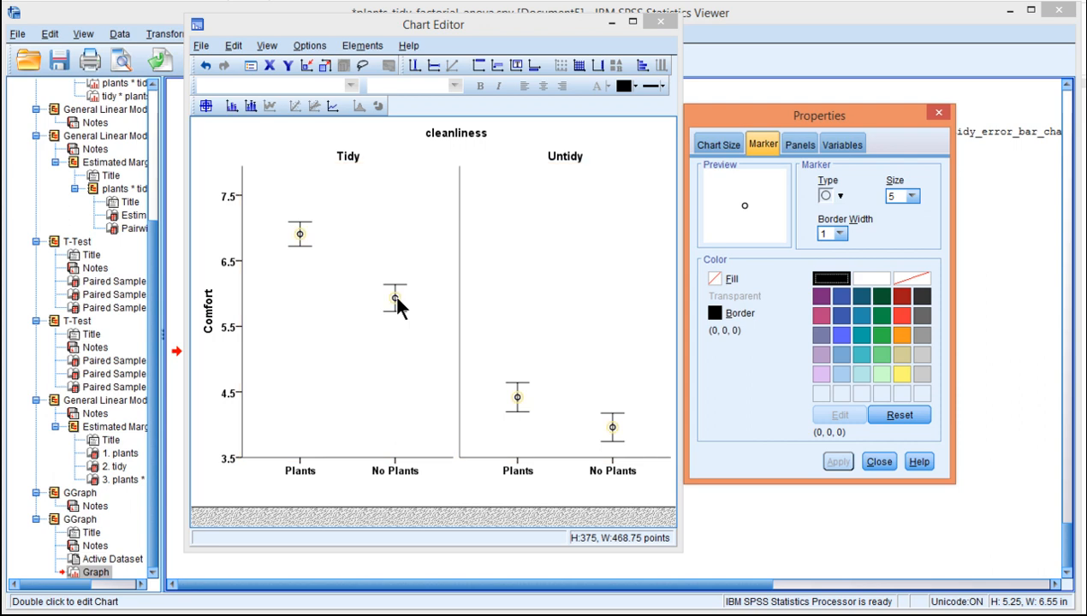
{"action": "left_click", "coordinate": [839, 234]}
{"action": "left_click", "coordinate": [825, 262]}
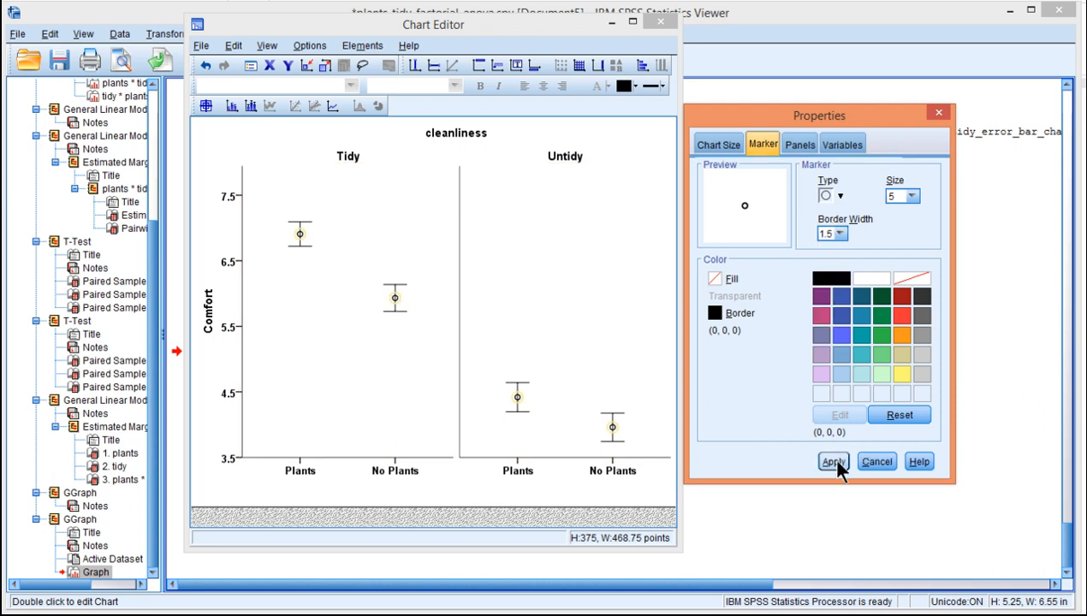
{"action": "left_click", "coordinate": [830, 459]}
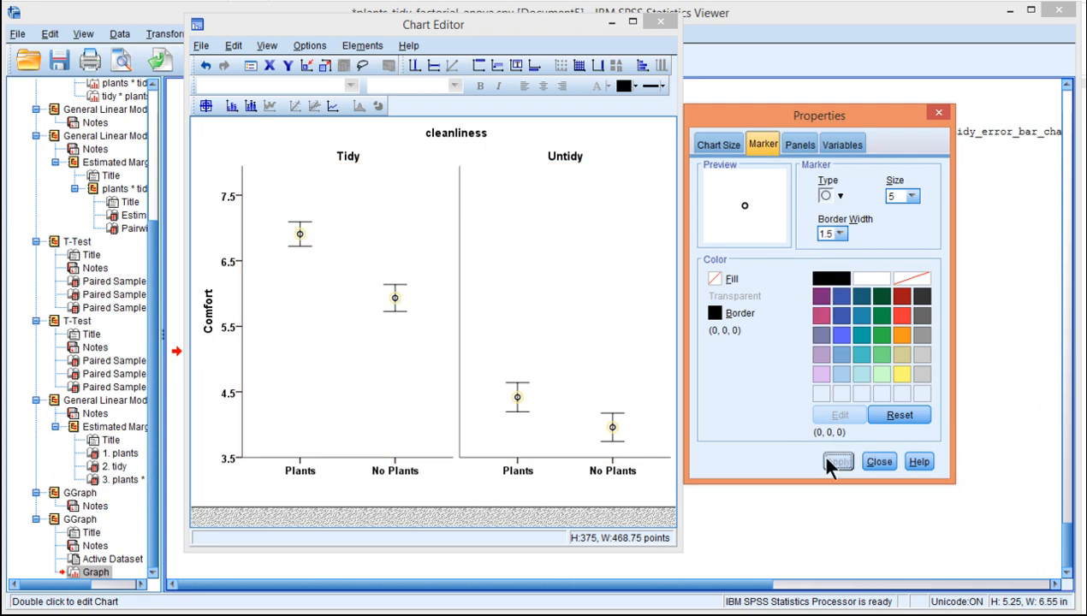
- Set the border weight of the error bars to 1.5 and close the Chart Editor
{"action": "left_click", "coordinate": [517, 381]}
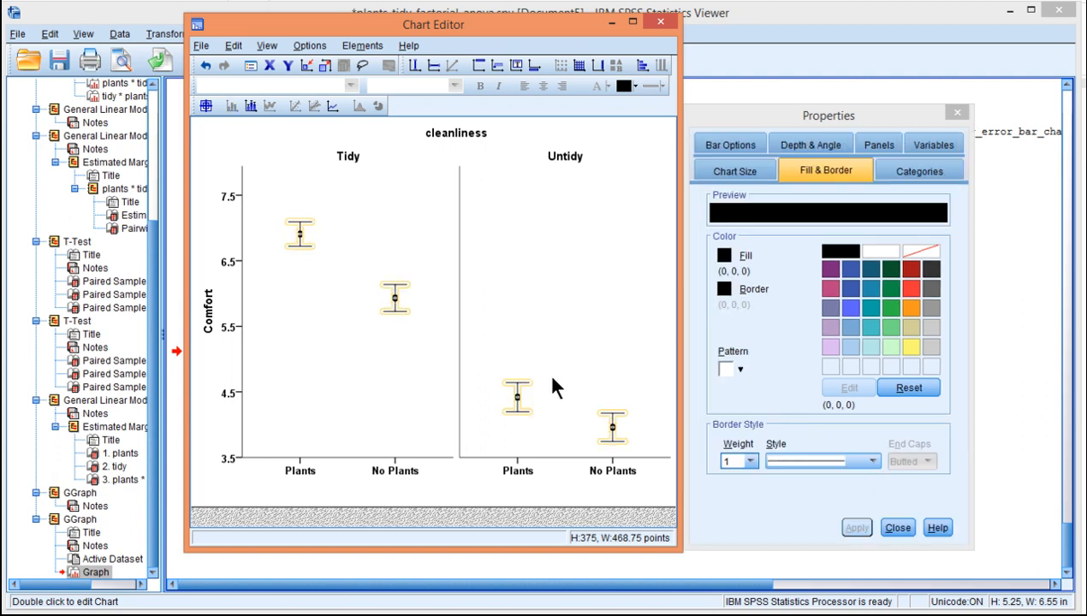
{"action": "left_click", "coordinate": [750, 462]}
{"action": "left_click", "coordinate": [733, 492]}
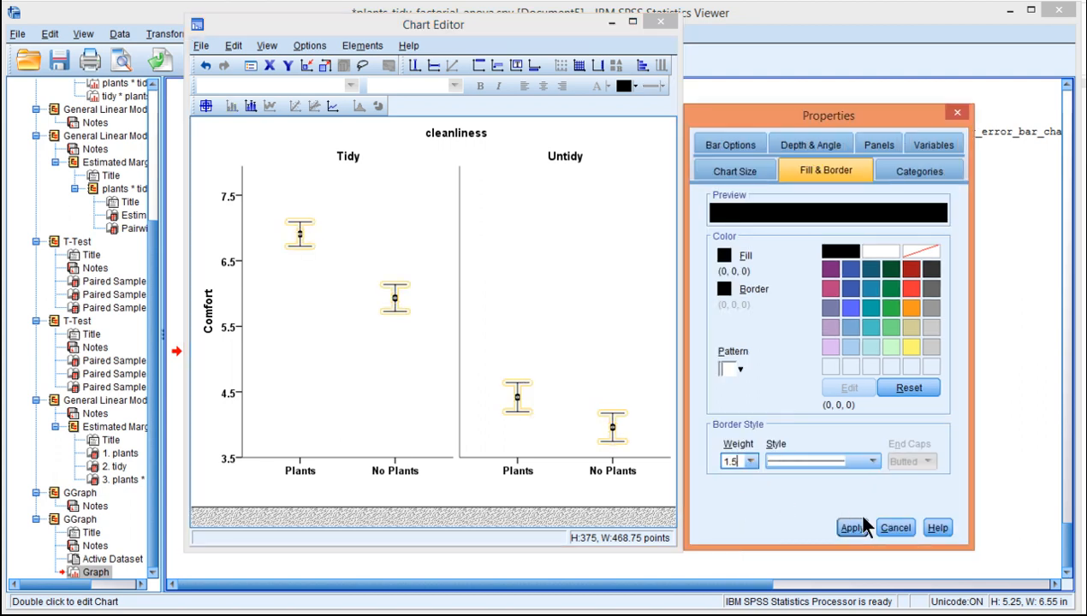
{"action": "left_click", "coordinate": [851, 526]}
{"action": "left_click", "coordinate": [894, 528]}
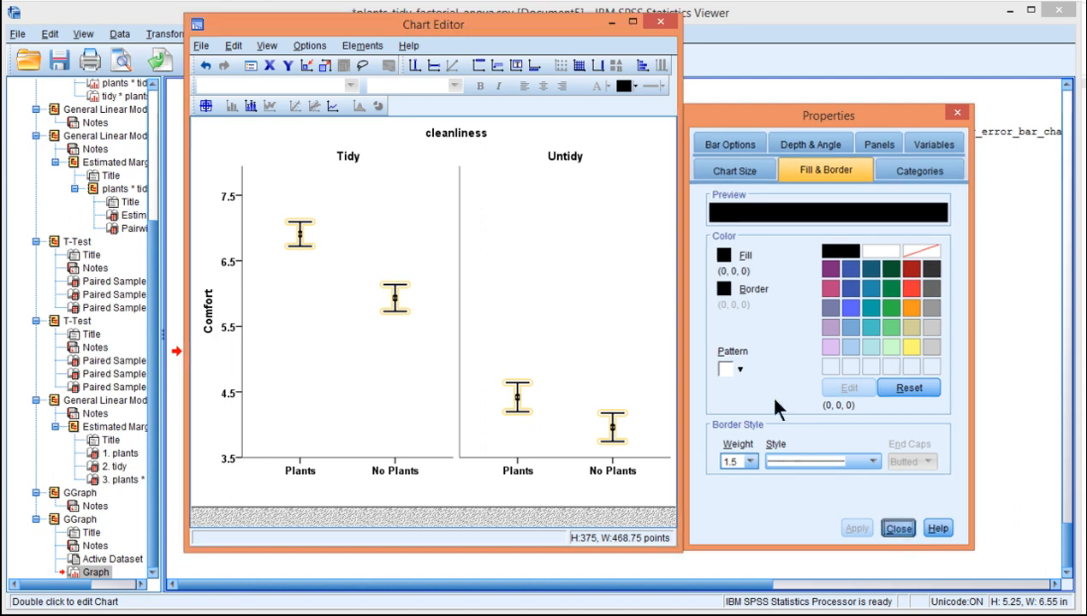
{"action": "left_click", "coordinate": [660, 24]}
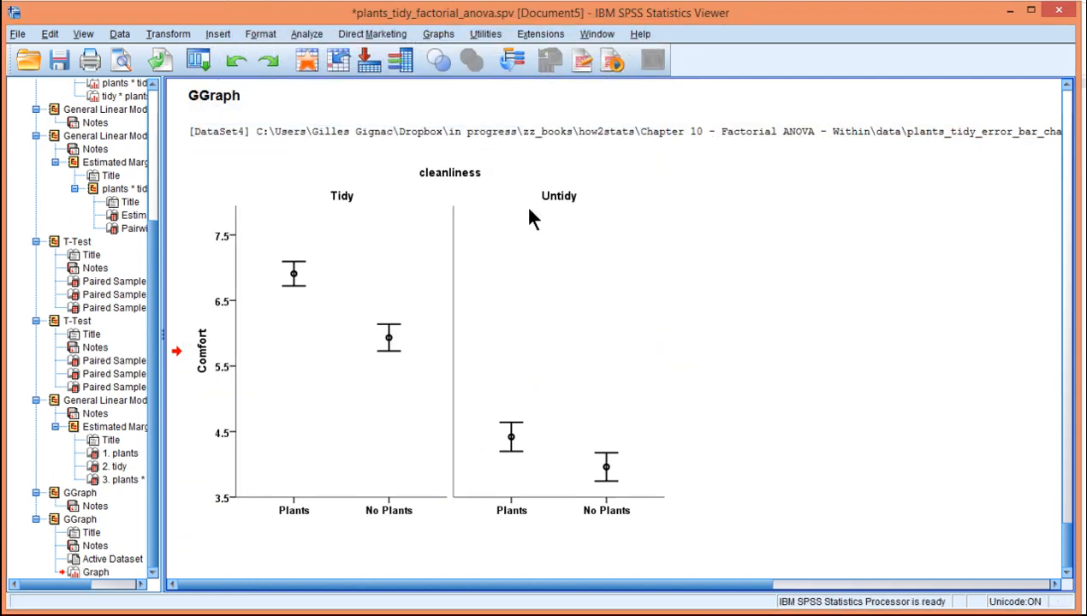
- Reopen the chart for editing and capitalise the title above the panels to read Cleanliness
{"action": "double_click", "coordinate": [453, 175]}
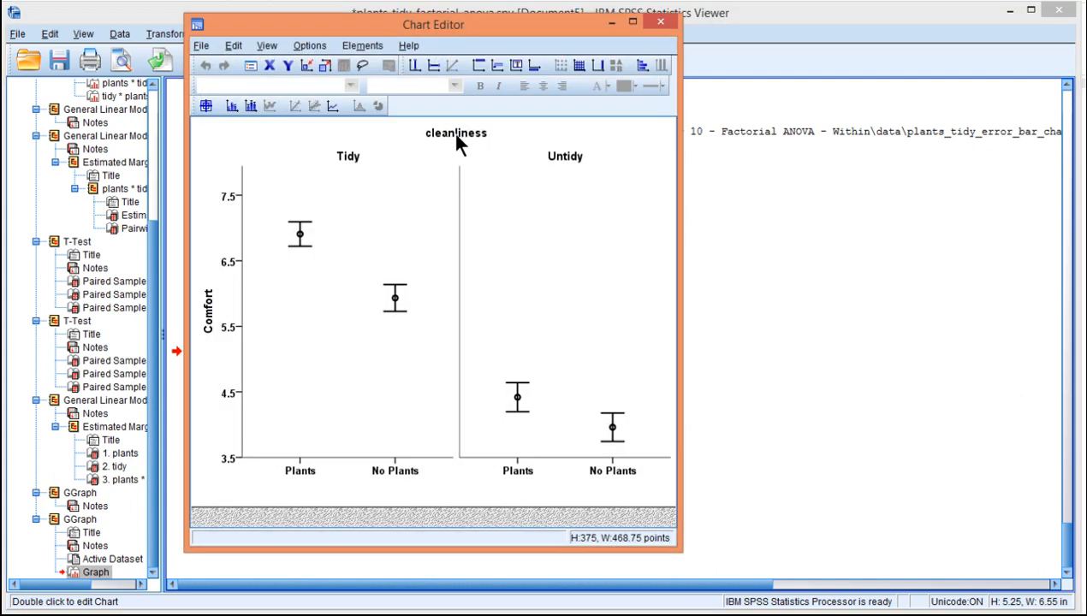
{"action": "left_click", "coordinate": [456, 135]}
{"action": "left_click", "coordinate": [456, 137]}
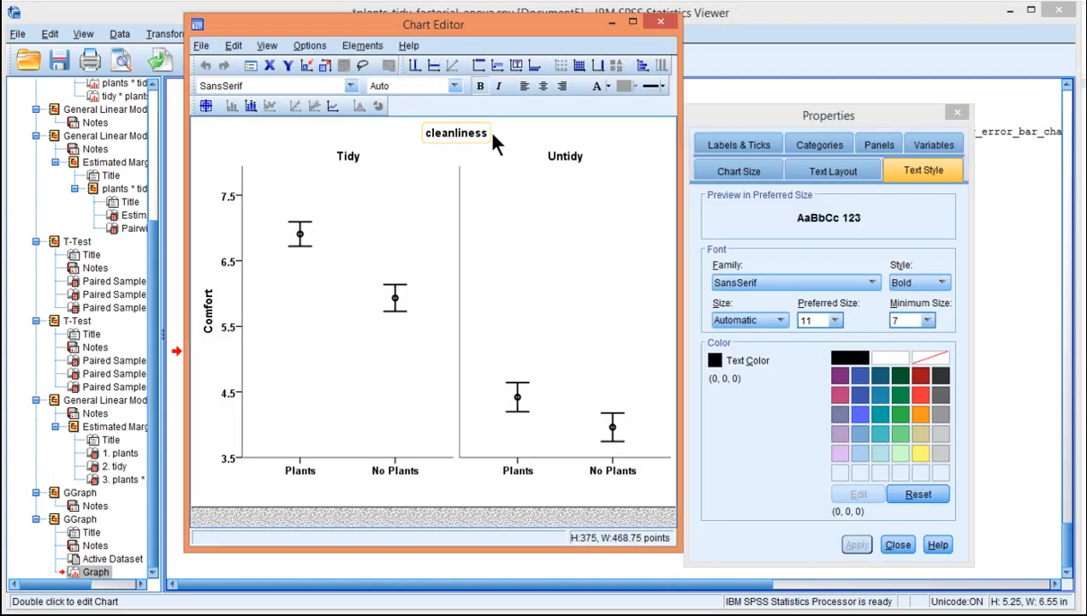
{"action": "key", "text": "shift+Right"}
{"action": "type", "text": "C"}
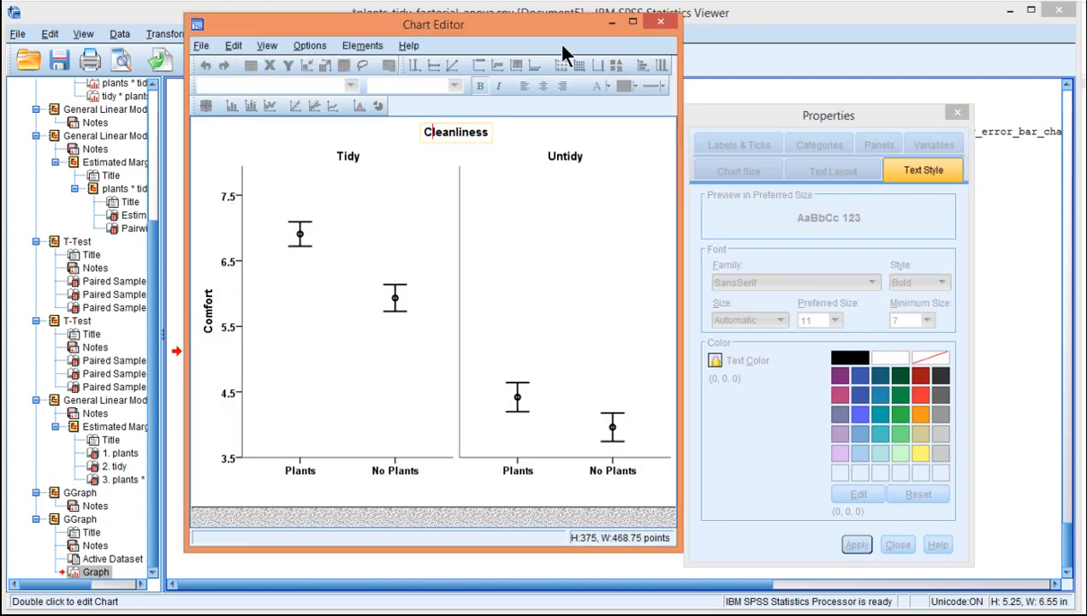
{"action": "key", "text": "Return"}
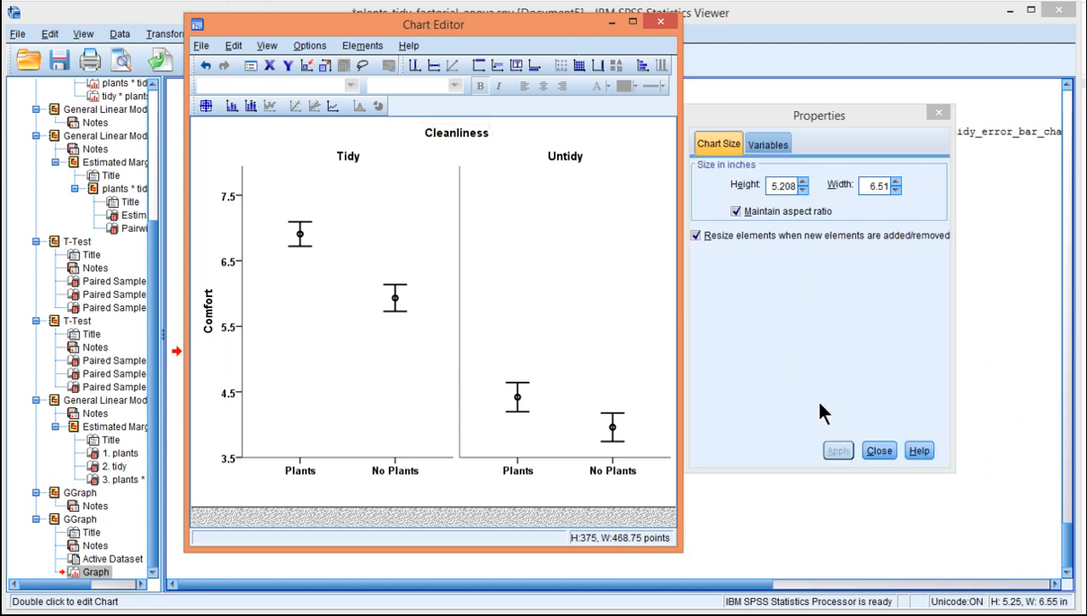
- Resize the chart to a height of 3.5 inches with its aspect ratio maintained, and close the Chart Editor
{"action": "double_click", "coordinate": [767, 185]}
{"action": "type", "text": "3.5"}
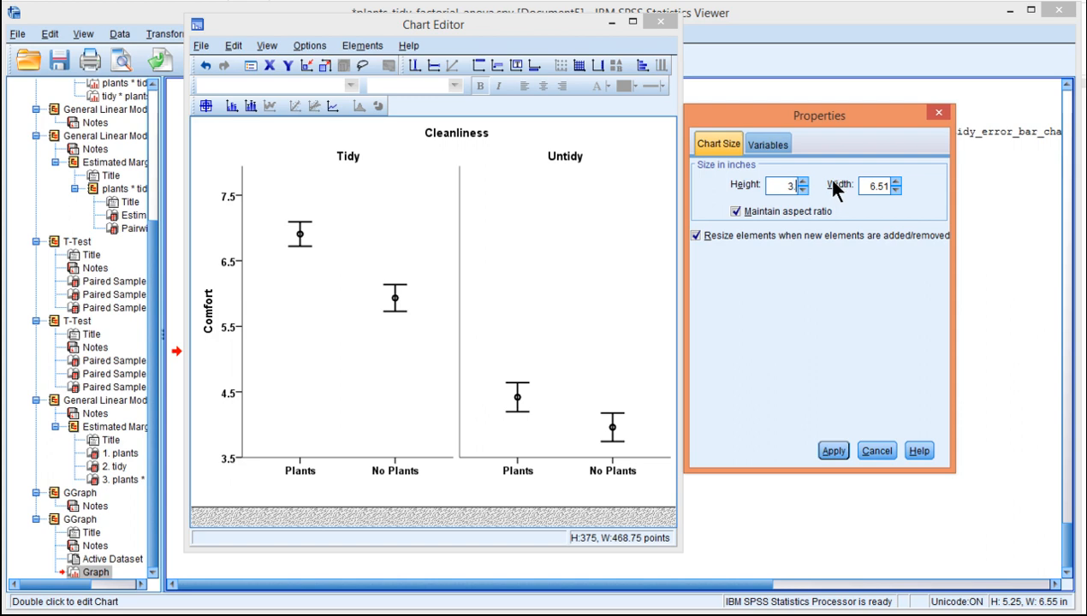
{"action": "left_click", "coordinate": [834, 449]}
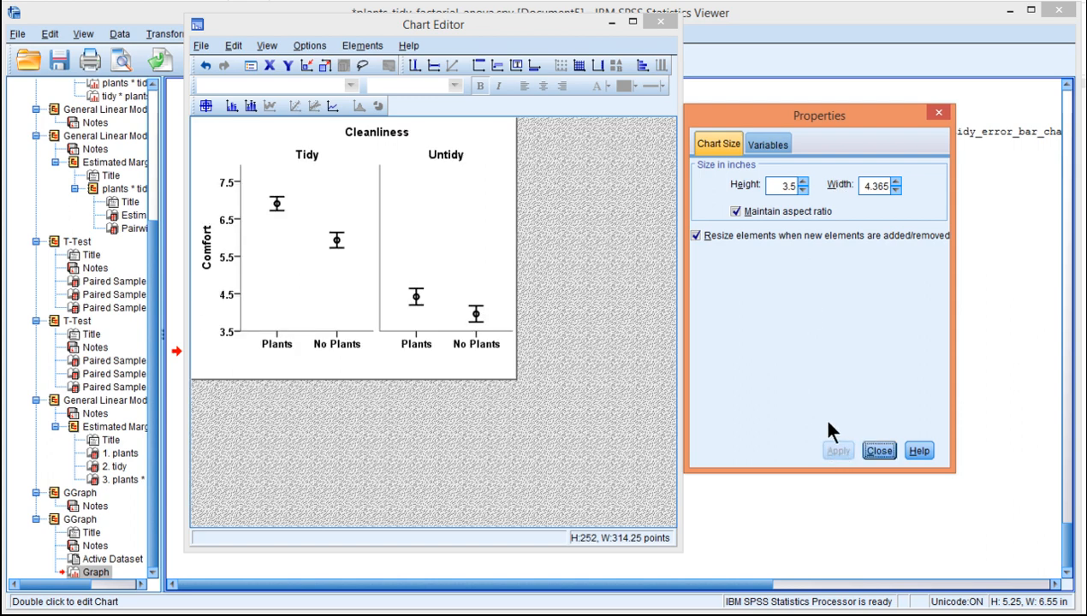
{"action": "left_click", "coordinate": [878, 450]}
{"action": "left_click", "coordinate": [660, 23]}
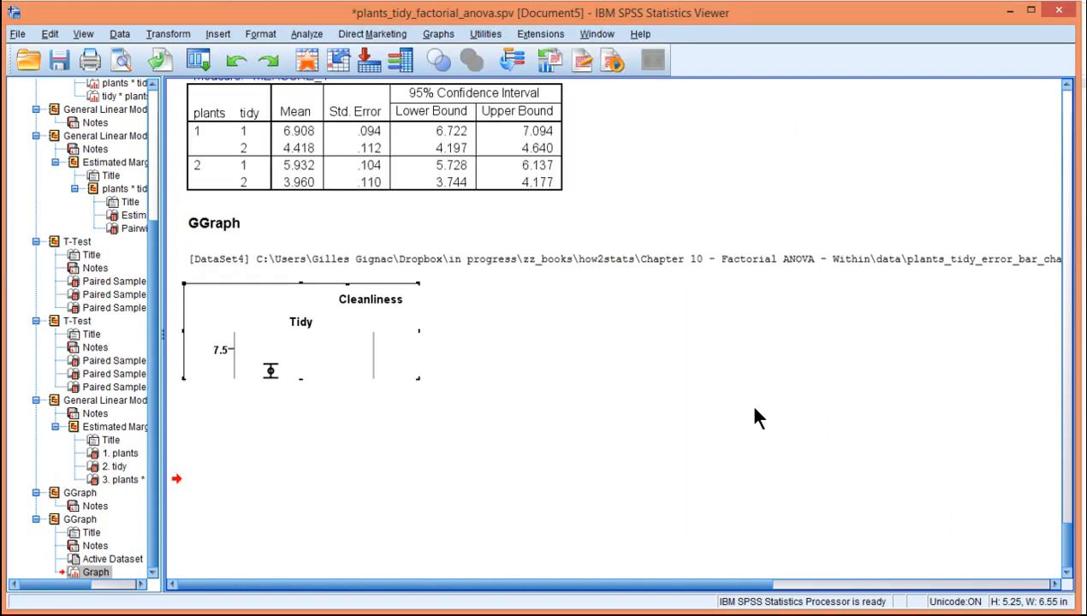
{"action": "left_click", "coordinate": [352, 473]}
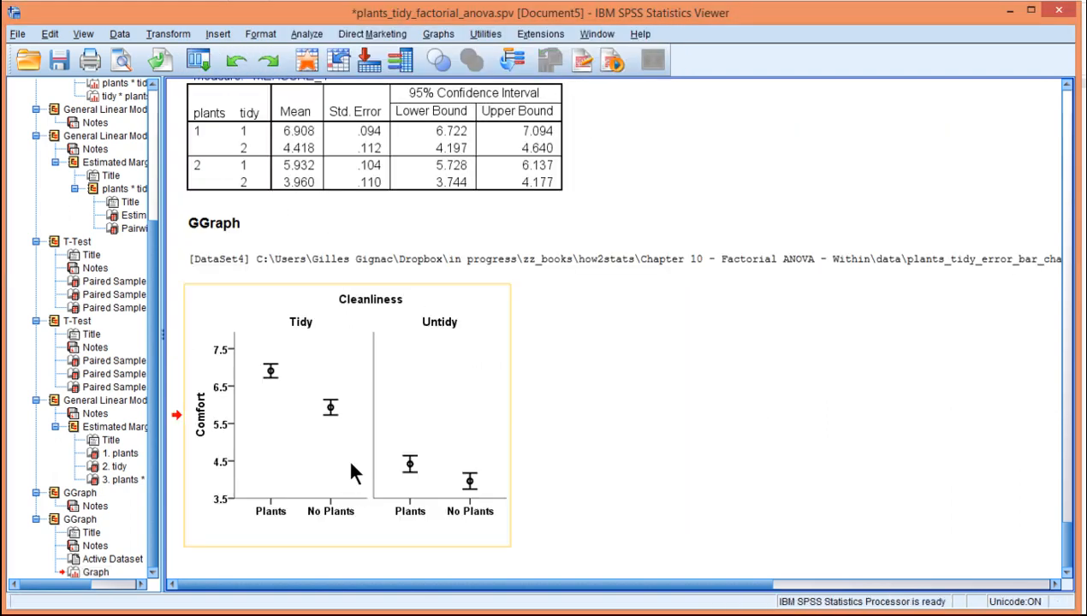
{"action": "left_click", "coordinate": [692, 504]}
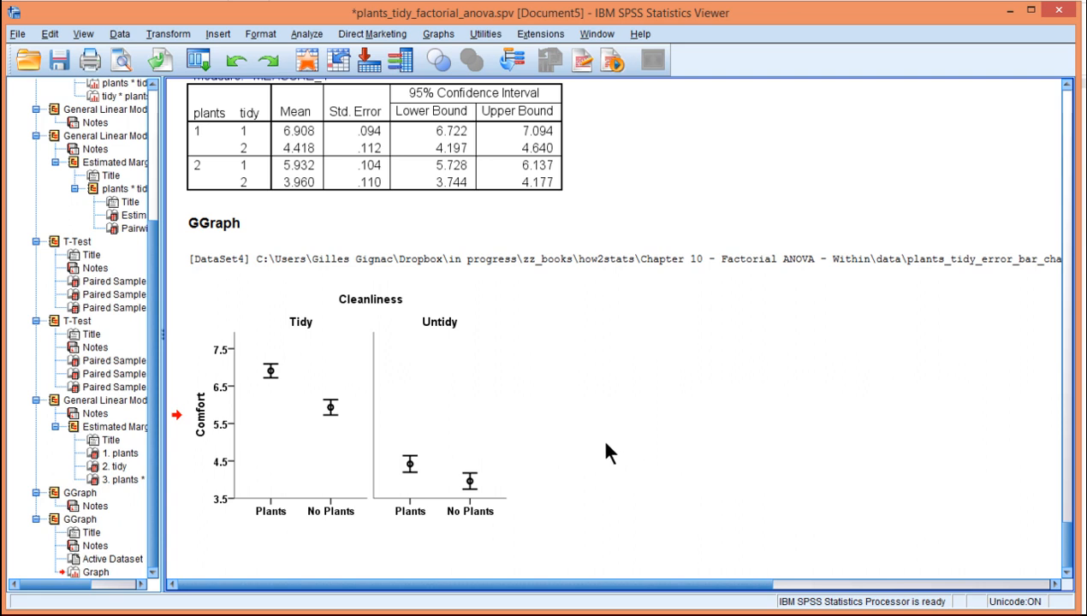
{"action": "left_click", "coordinate": [403, 455]}
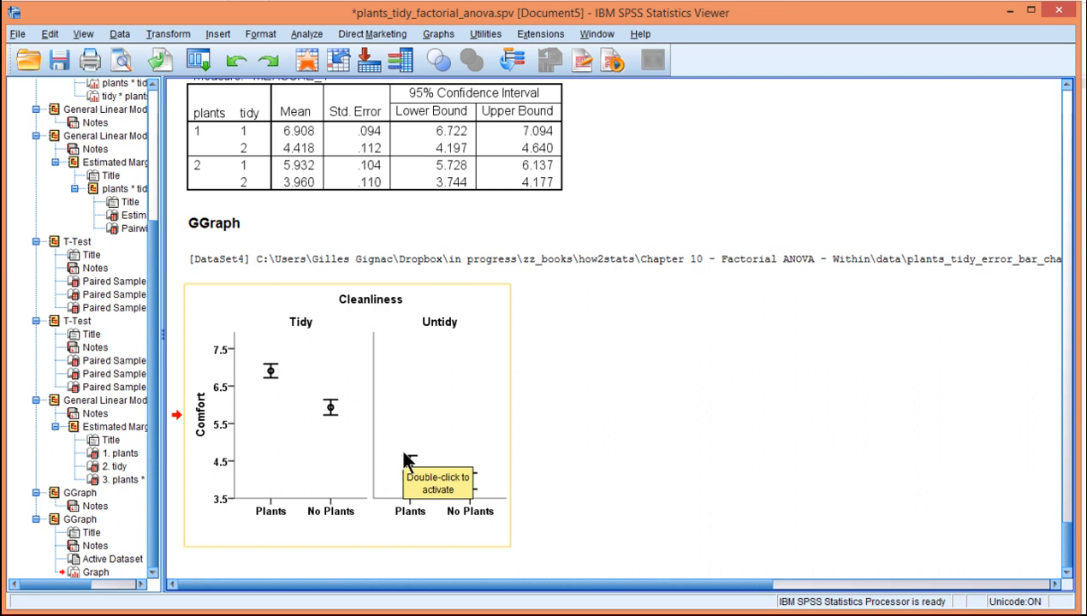
{"action": "left_click", "coordinate": [695, 504]}
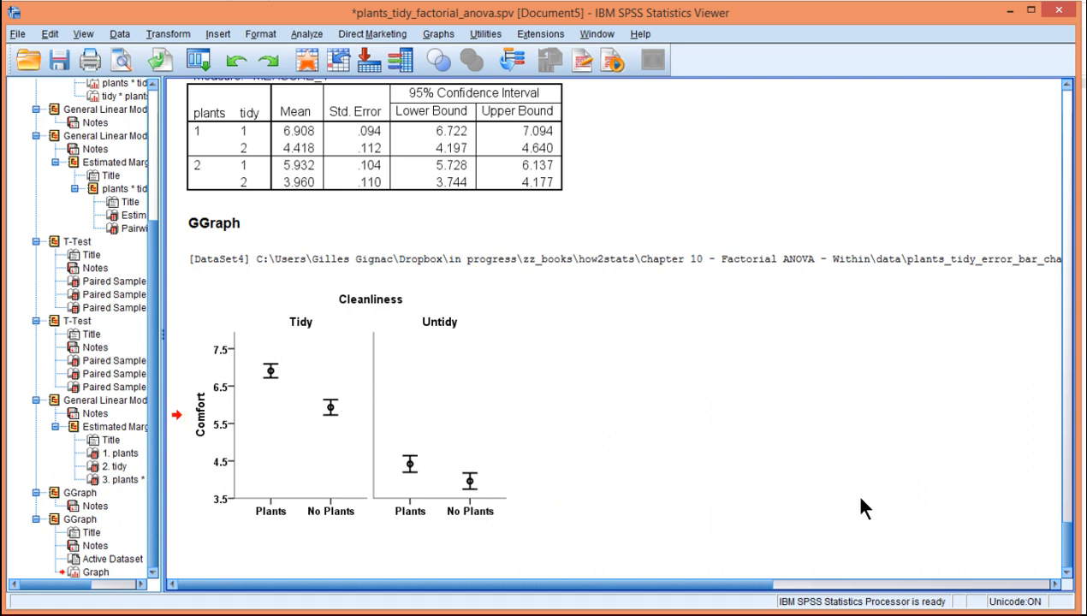
{"action": "left_click", "coordinate": [416, 421]}
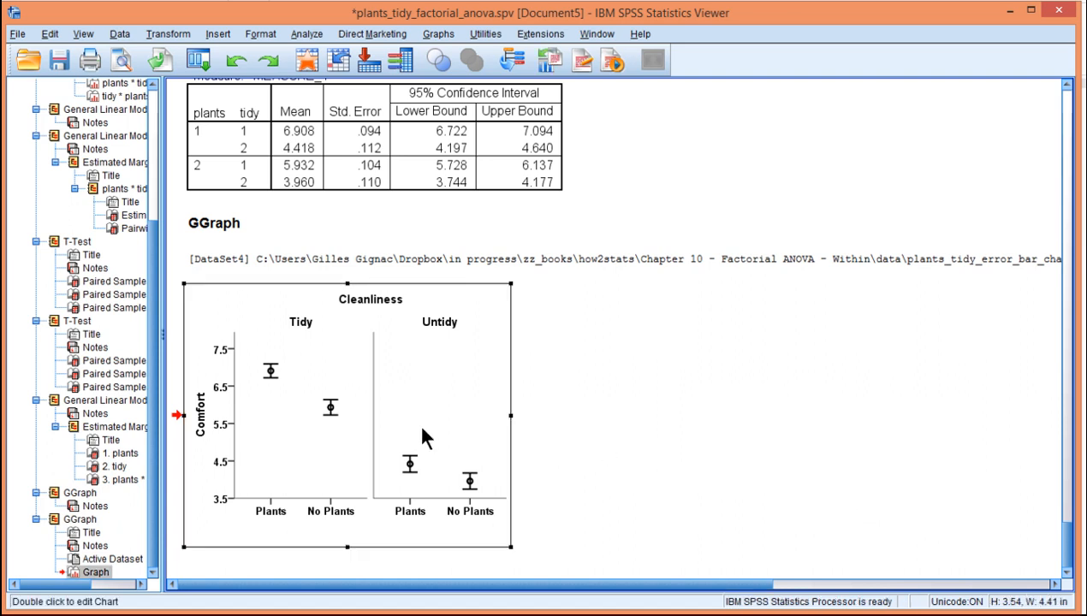